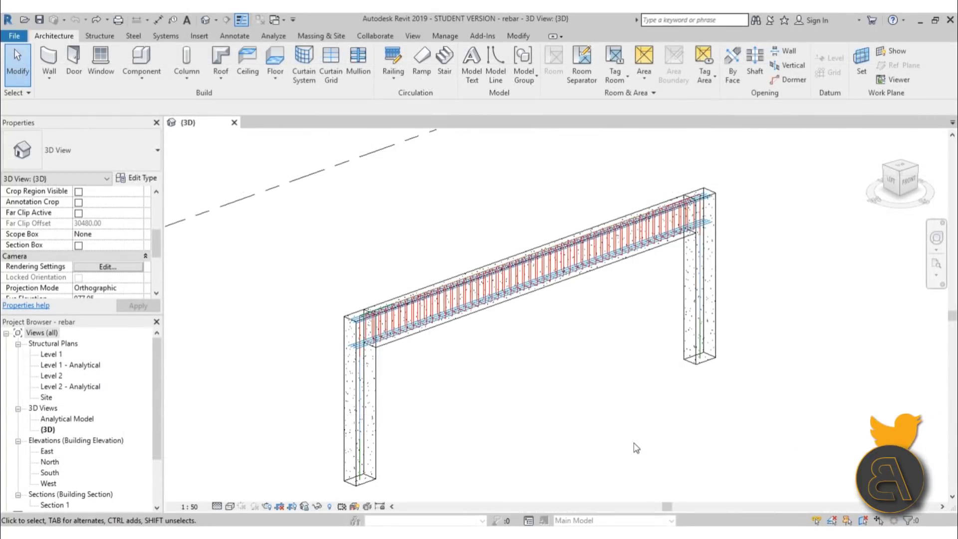
Examine the reinforced concrete frame, focusing on the bars and stirrups where the beam meets the column
{"action": "mouse_move", "coordinate": [548, 347]}
{"action": "middle_mouse_down", "text": "shift"}
{"action": "mouse_move", "coordinate": [537, 395]}
{"action": "mouse_move", "coordinate": [518, 382]}
{"action": "middle_mouse_up", "text": "shift"}
{"action": "scroll", "coordinate": [429, 371], "scroll_direction": "up", "scroll_amount": 4}
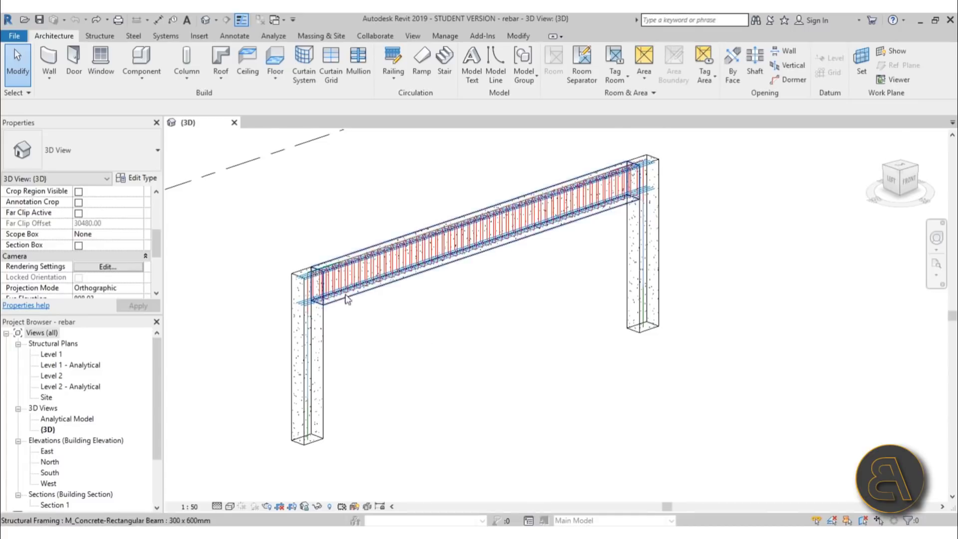
{"action": "scroll", "coordinate": [424, 369], "scroll_direction": "down", "scroll_amount": 3}
{"action": "middle_click_drag", "start_coordinate": [427, 368], "coordinate": [415, 385], "text": "shift"}
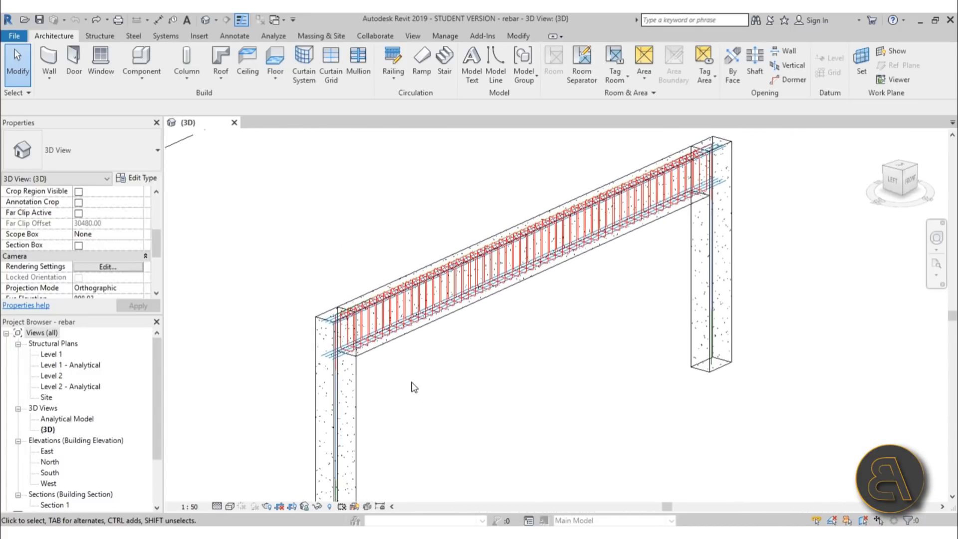
{"action": "scroll", "coordinate": [411, 388], "scroll_direction": "up", "scroll_amount": 1}
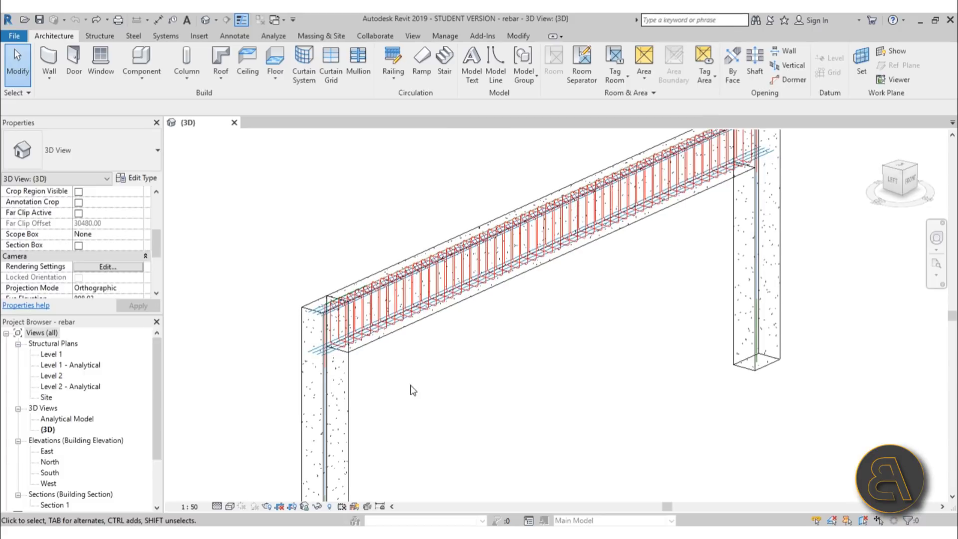
{"action": "scroll", "coordinate": [437, 379], "scroll_direction": "down", "scroll_amount": 2}
{"action": "mouse_move", "coordinate": [437, 380]}
{"action": "middle_mouse_down", "text": "shift"}
{"action": "mouse_move", "coordinate": [428, 381]}
{"action": "mouse_move", "coordinate": [443, 391]}
{"action": "mouse_move", "coordinate": [436, 382]}
{"action": "middle_mouse_up", "text": "shift"}
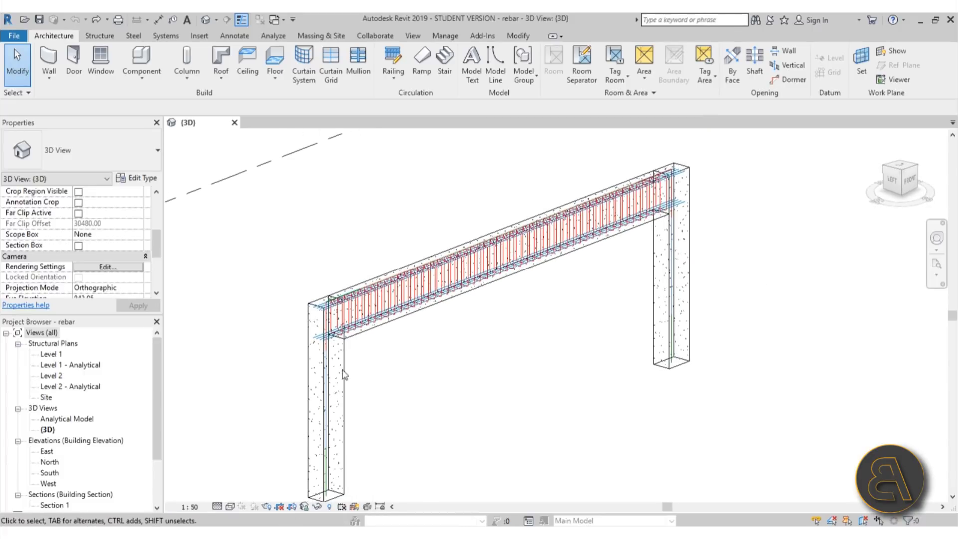
{"action": "scroll", "coordinate": [385, 379], "scroll_direction": "up", "scroll_amount": 3}
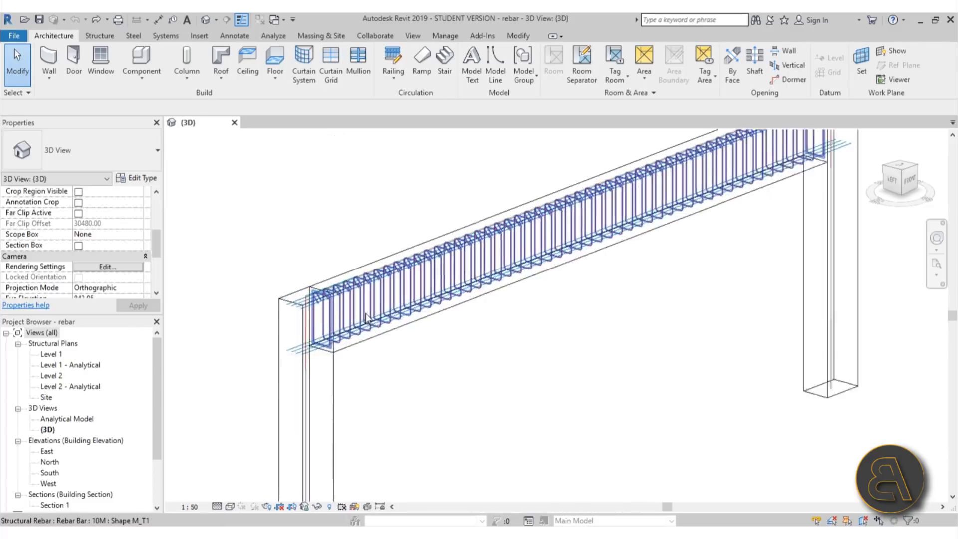
{"action": "middle_click_drag", "start_coordinate": [385, 385], "coordinate": [273, 356]}
{"action": "scroll", "coordinate": [273, 356], "scroll_direction": "up", "scroll_amount": 4}
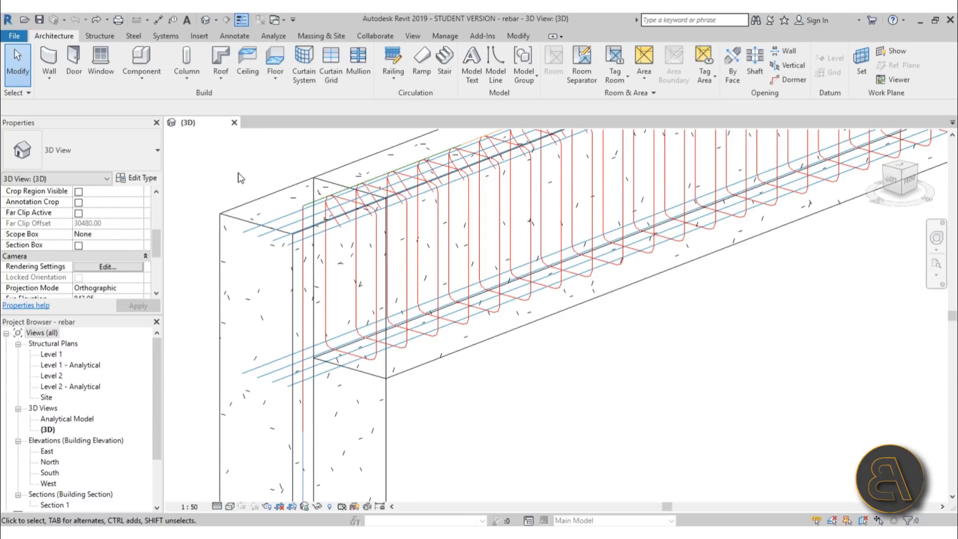
{"action": "scroll", "coordinate": [494, 369], "scroll_direction": "down", "scroll_amount": 2}
{"action": "middle_click_drag", "start_coordinate": [479, 359], "coordinate": [498, 397]}
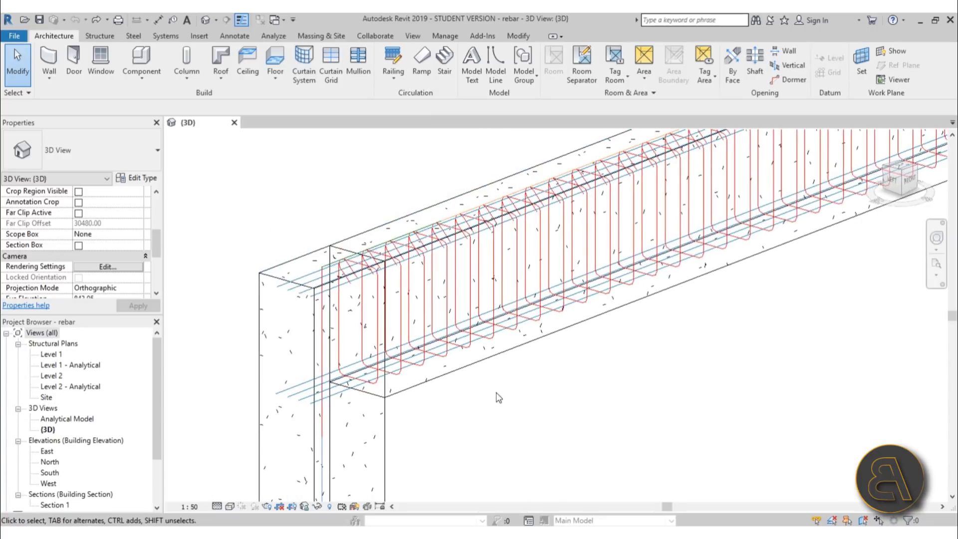
{"action": "scroll", "coordinate": [394, 374], "scroll_direction": "up", "scroll_amount": 2}
{"action": "middle_click_drag", "start_coordinate": [394, 374], "coordinate": [406, 360]}
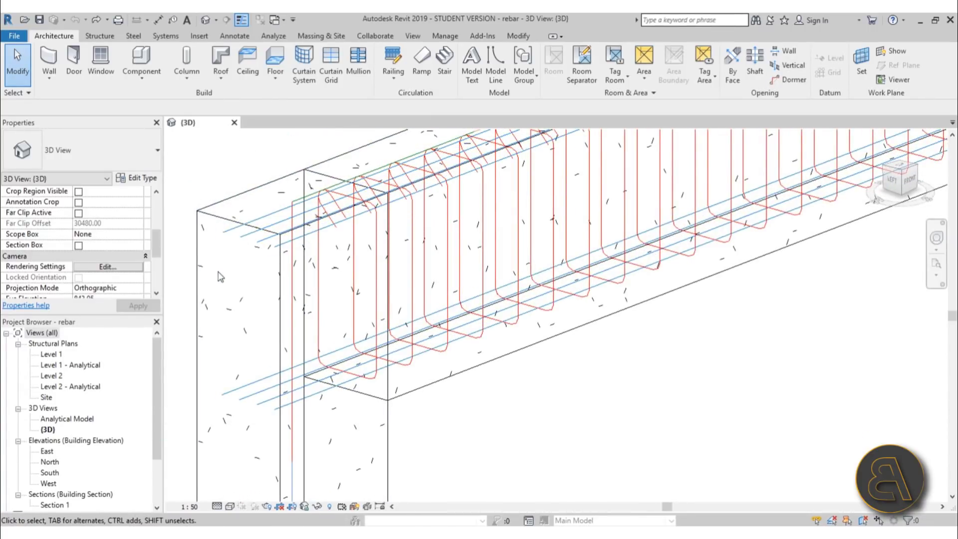
{"action": "scroll", "coordinate": [327, 265], "scroll_direction": "down", "scroll_amount": 2}
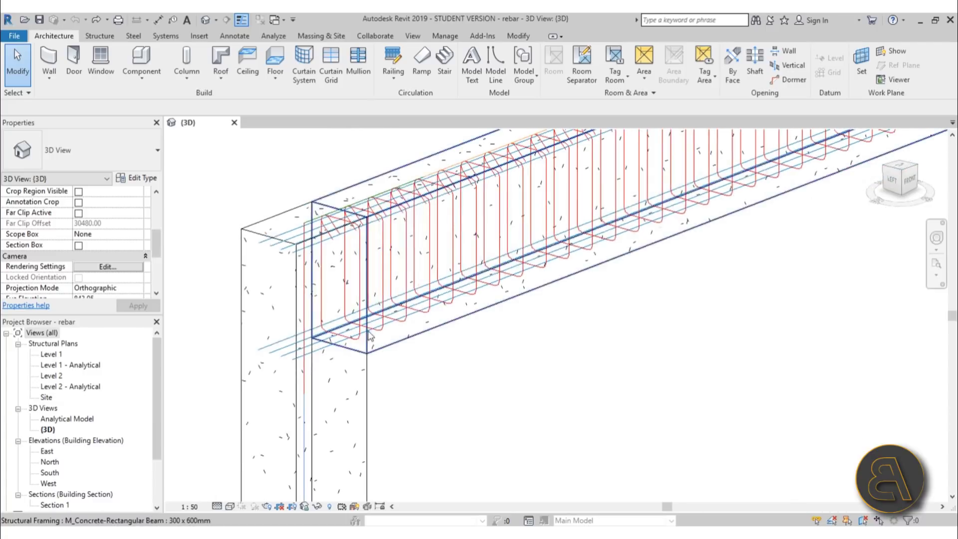
Make the beam's upper and lower bar sets and its stirrups unobscured and solid in the Analytical Model and {3D} views
{"action": "left_click", "coordinate": [320, 346]}
{"action": "middle_click_drag", "start_coordinate": [319, 346], "coordinate": [327, 257], "text": "shift"}
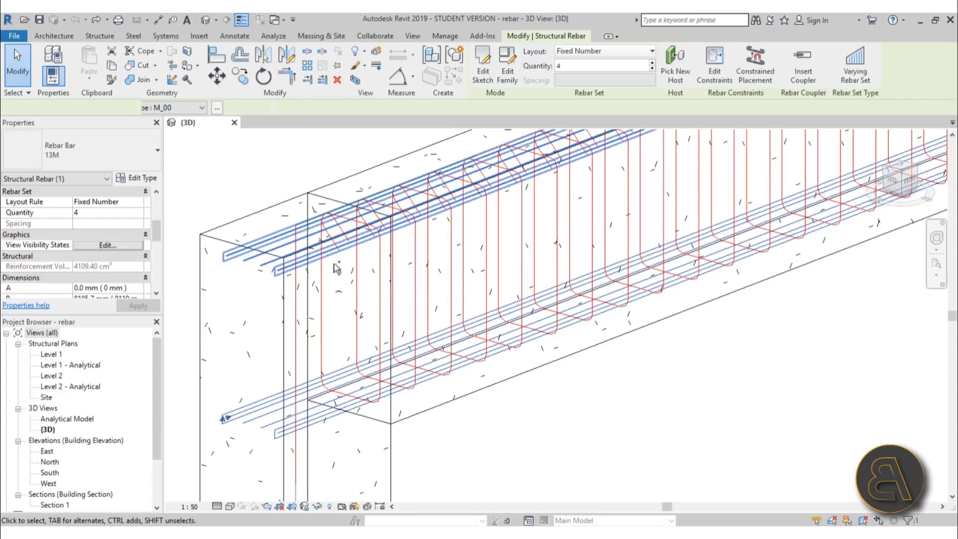
{"action": "left_click", "coordinate": [331, 269], "text": "ctrl"}
{"action": "left_click", "coordinate": [332, 270], "text": "ctrl"}
{"action": "scroll", "coordinate": [247, 193], "scroll_direction": "down", "scroll_amount": 3}
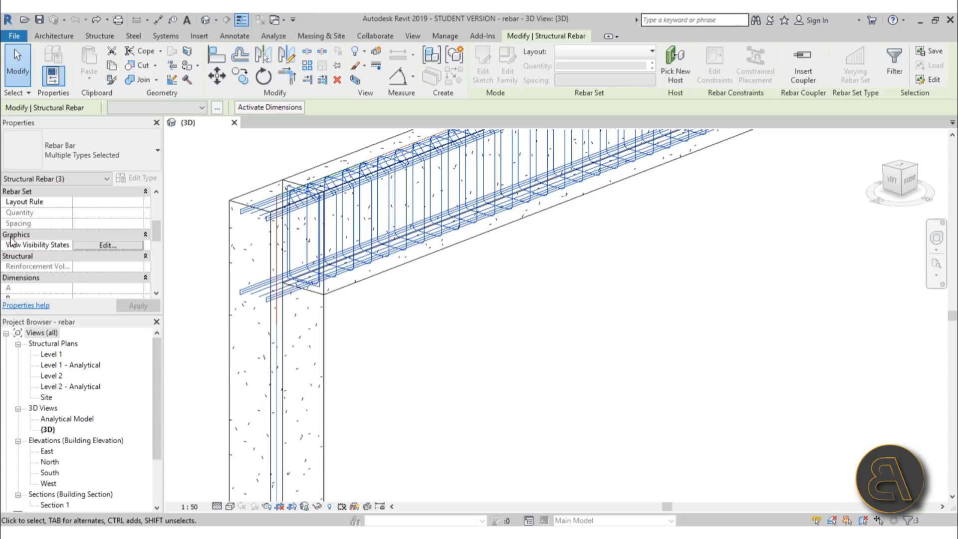
{"action": "left_click", "coordinate": [91, 245]}
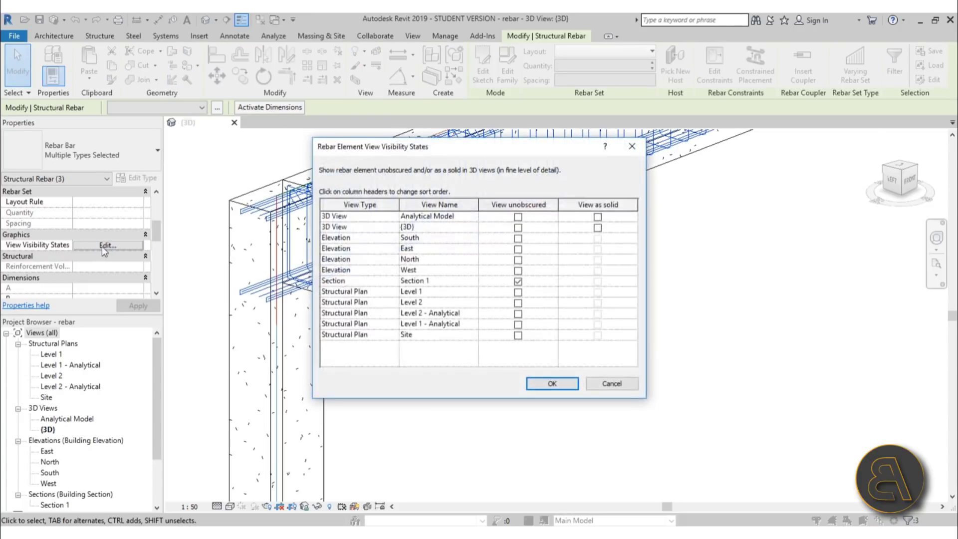
{"action": "left_click", "coordinate": [518, 217]}
{"action": "left_click", "coordinate": [518, 227]}
{"action": "left_click", "coordinate": [597, 217]}
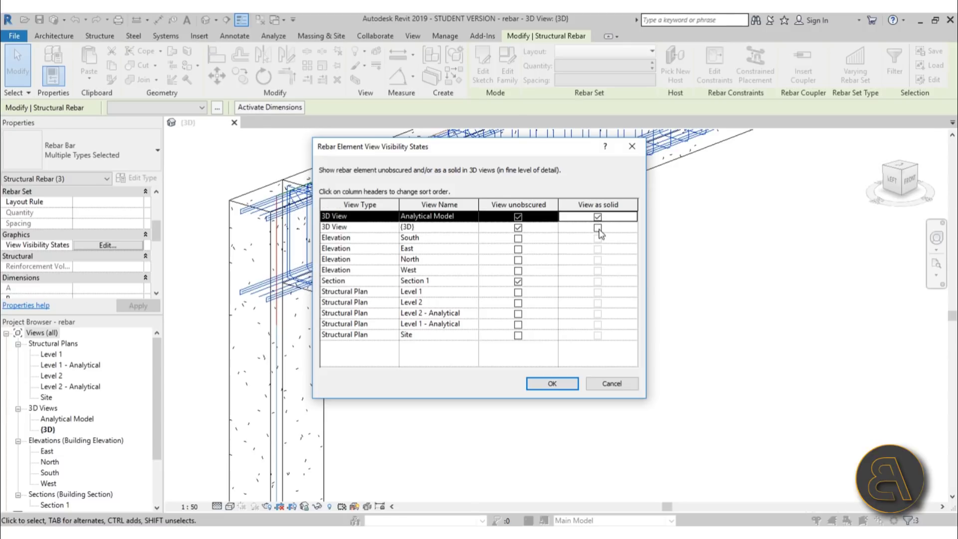
{"action": "left_click", "coordinate": [598, 228]}
{"action": "left_click", "coordinate": [551, 384]}
{"action": "key", "text": "Escape"}
Inspect the solid longitudinal bars and stirrups at the beam's end above the column
{"action": "scroll", "coordinate": [267, 195], "scroll_direction": "up", "scroll_amount": 3}
{"action": "scroll", "coordinate": [349, 229], "scroll_direction": "up", "scroll_amount": 4}
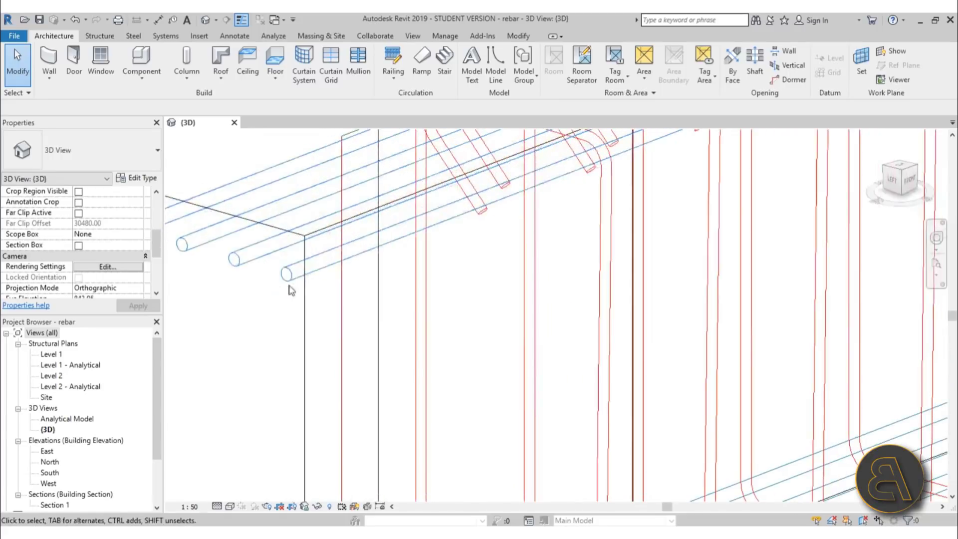
{"action": "scroll", "coordinate": [405, 257], "scroll_direction": "down", "scroll_amount": 3}
{"action": "scroll", "coordinate": [405, 257], "scroll_direction": "down", "scroll_amount": 2}
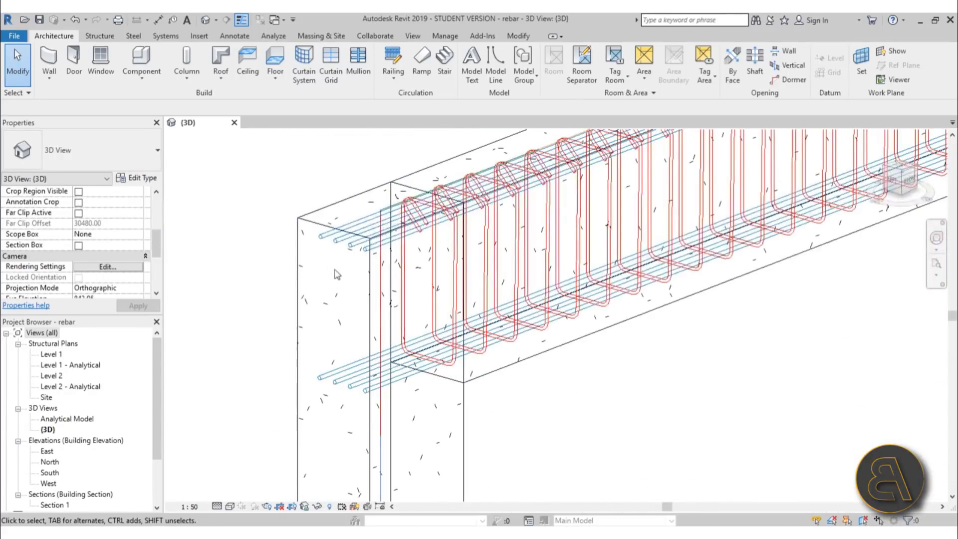
{"action": "left_click", "coordinate": [335, 248]}
{"action": "left_click", "coordinate": [432, 282]}
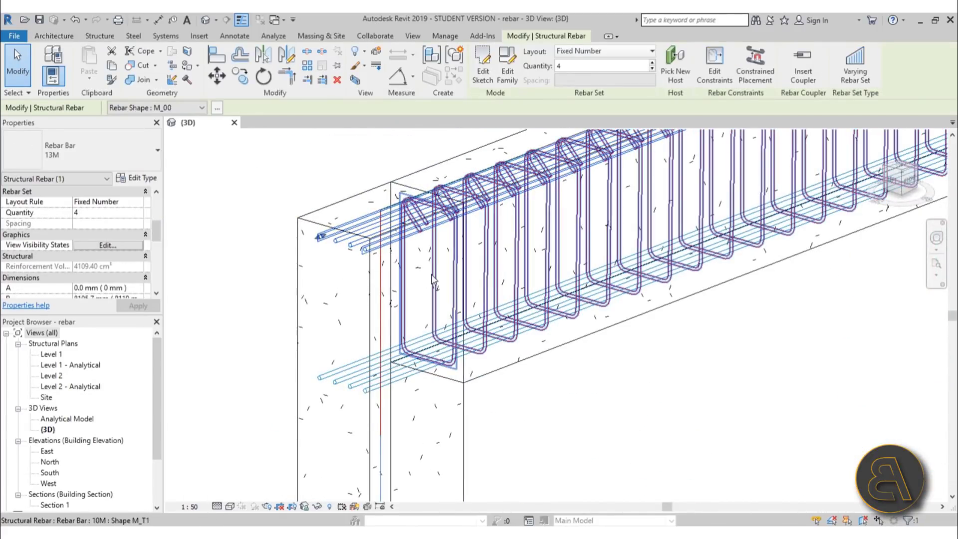
{"action": "key", "text": "Escape"}
{"action": "mouse_move", "coordinate": [432, 282]}
{"action": "middle_mouse_down", "text": "shift"}
{"action": "mouse_move", "coordinate": [396, 274]}
{"action": "mouse_move", "coordinate": [389, 290]}
{"action": "middle_mouse_up", "text": "shift"}
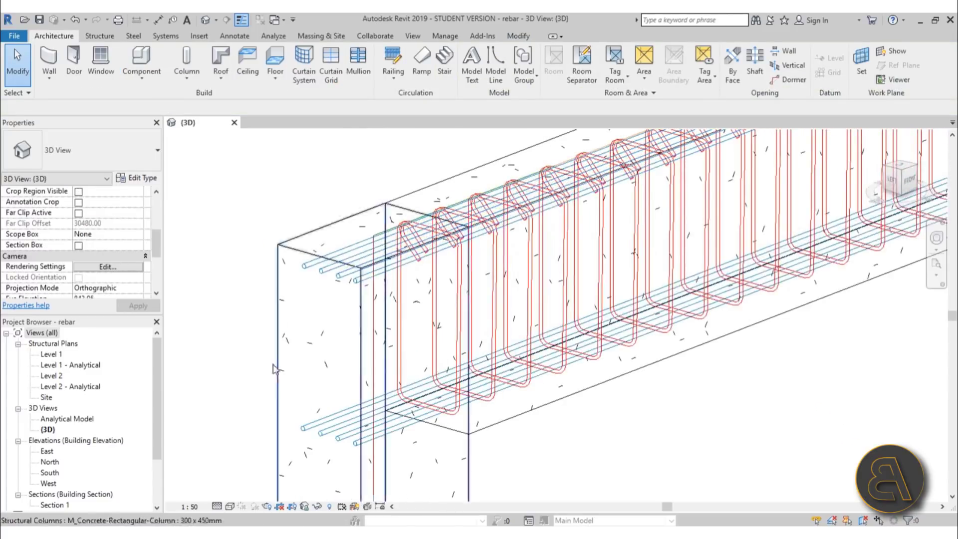
Display the 3D view in the Realistic visual style and check the rebar material up close
{"action": "left_click", "coordinate": [230, 506]}
{"action": "left_click", "coordinate": [251, 482]}
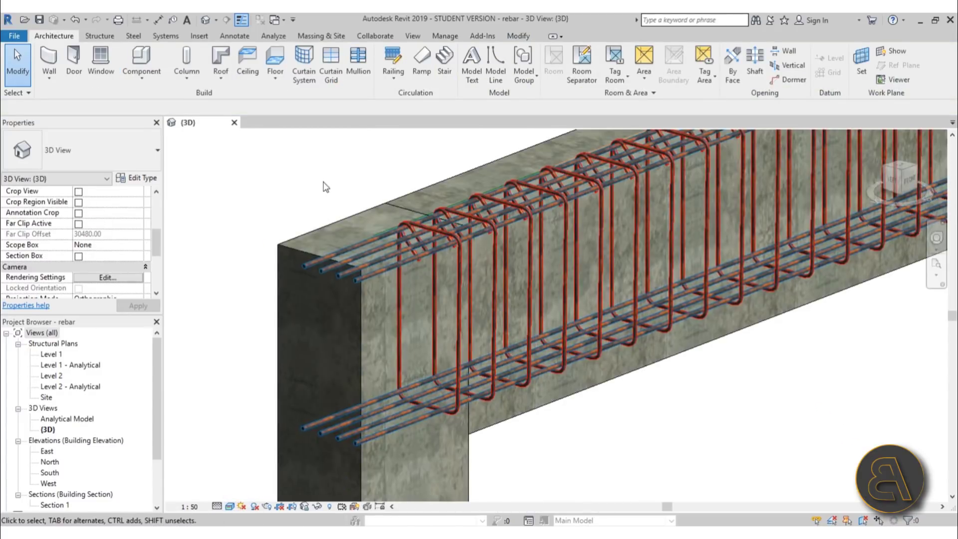
{"action": "scroll", "coordinate": [393, 221], "scroll_direction": "up", "scroll_amount": 6}
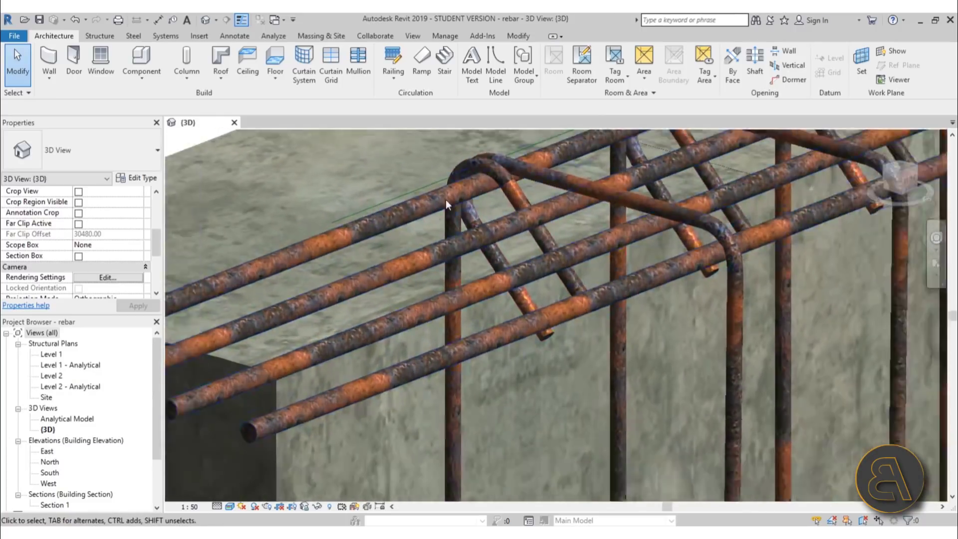
{"action": "scroll", "coordinate": [424, 205], "scroll_direction": "down", "scroll_amount": 8}
{"action": "middle_click_drag", "start_coordinate": [573, 280], "coordinate": [532, 320]}
{"action": "scroll", "coordinate": [427, 299], "scroll_direction": "up", "scroll_amount": 6}
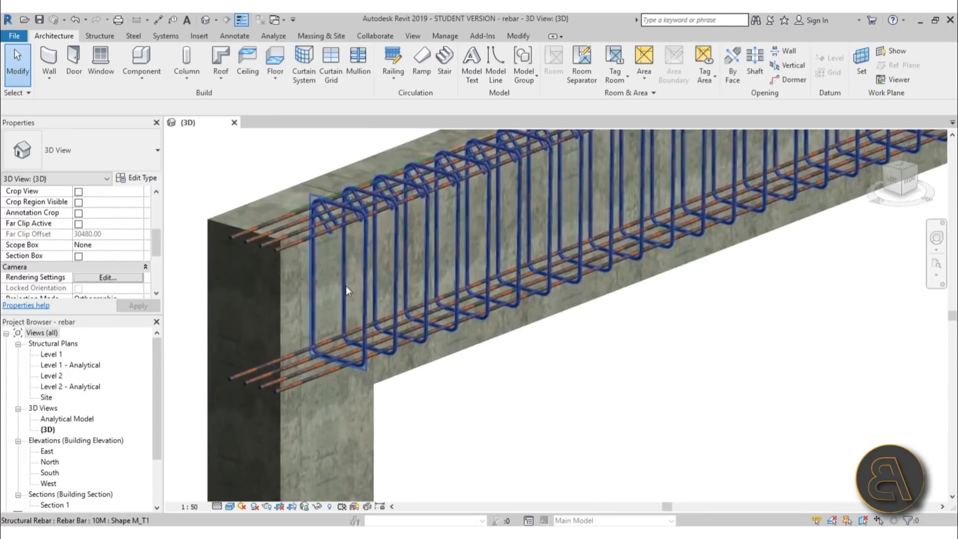
{"action": "middle_click_drag", "start_coordinate": [346, 285], "coordinate": [352, 275]}
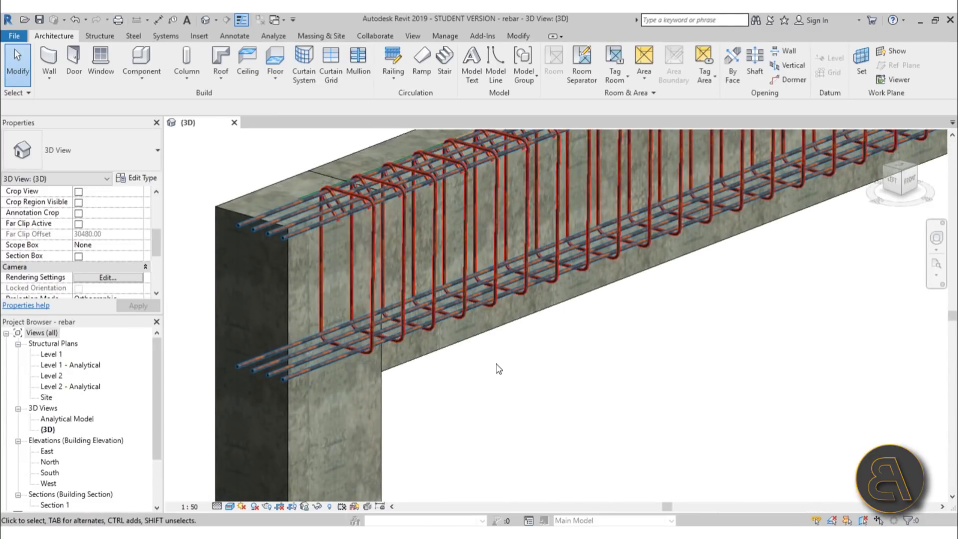
Create a new building component schedule named Rebar Schedule for the Structural Rebar category in the New Construction phase
{"action": "left_click_drag", "start_coordinate": [157, 395], "coordinate": [158, 438]}
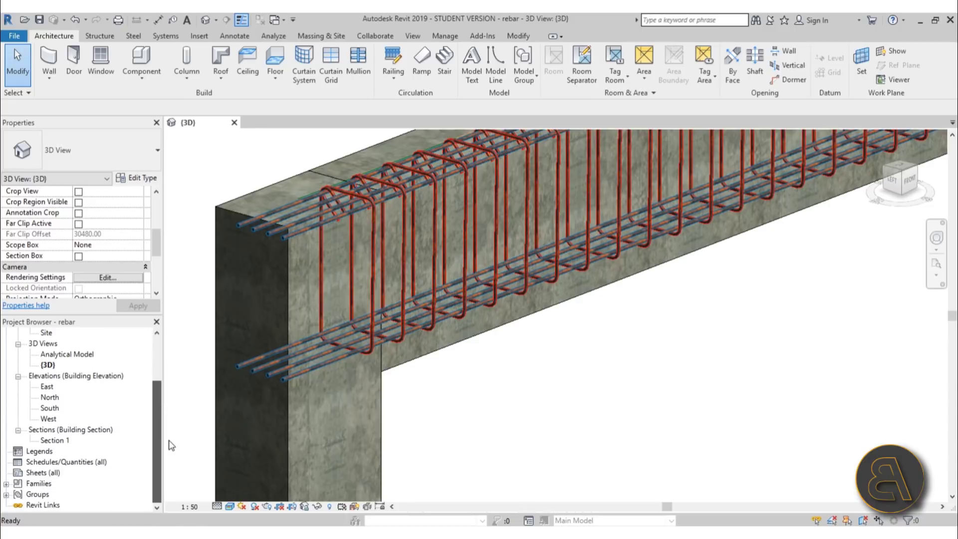
{"action": "right_click", "coordinate": [39, 464]}
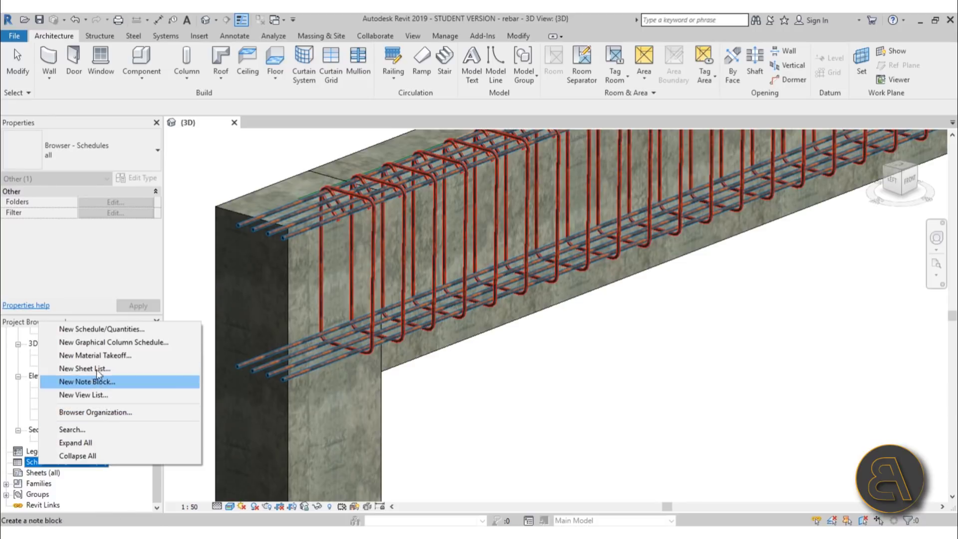
{"action": "left_click", "coordinate": [100, 329]}
{"action": "left_click_drag", "start_coordinate": [288, 177], "coordinate": [435, 191]}
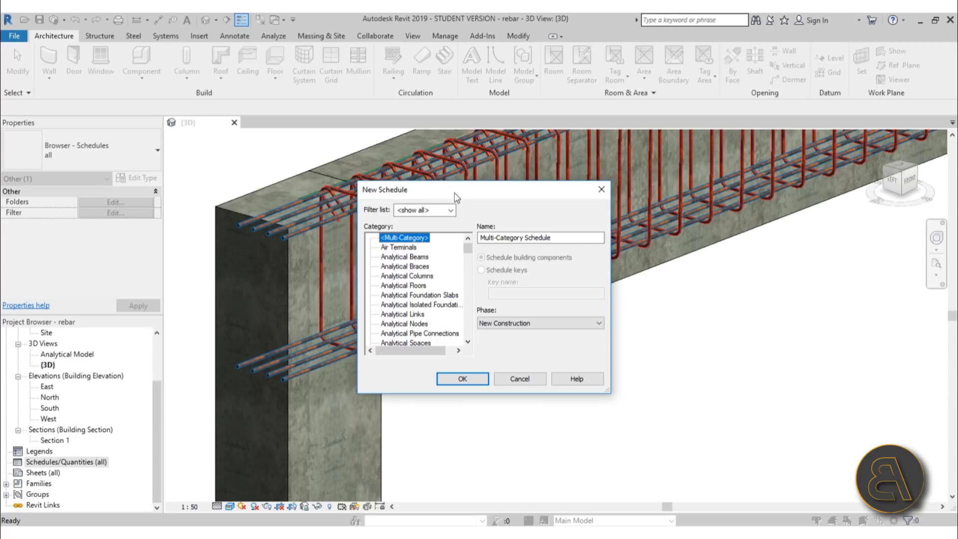
{"action": "left_click_drag", "start_coordinate": [469, 250], "coordinate": [472, 328]}
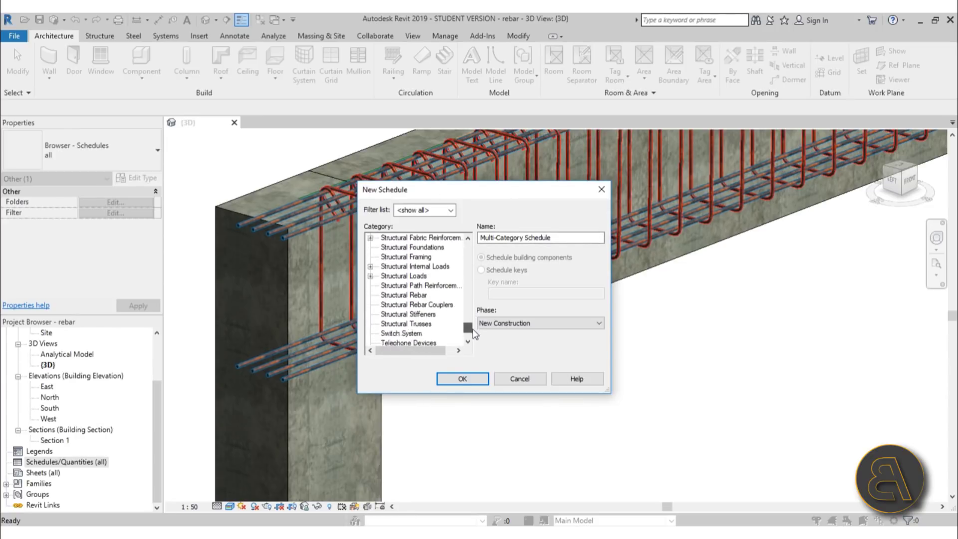
{"action": "left_click", "coordinate": [402, 295]}
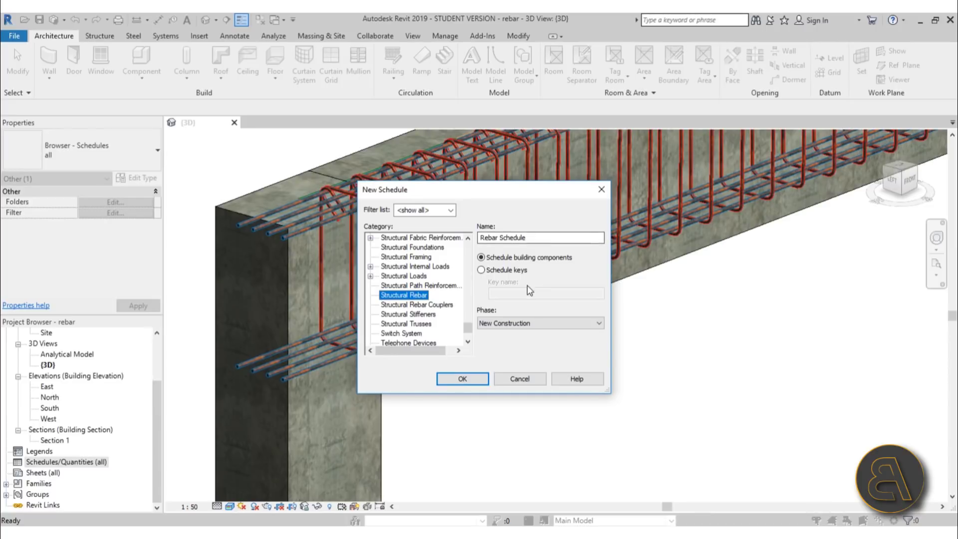
{"action": "left_click", "coordinate": [466, 379]}
Add the Type, Quantity and Schedule Mark fields to the rebar schedule
{"action": "left_click_drag", "start_coordinate": [603, 251], "coordinate": [498, 187]}
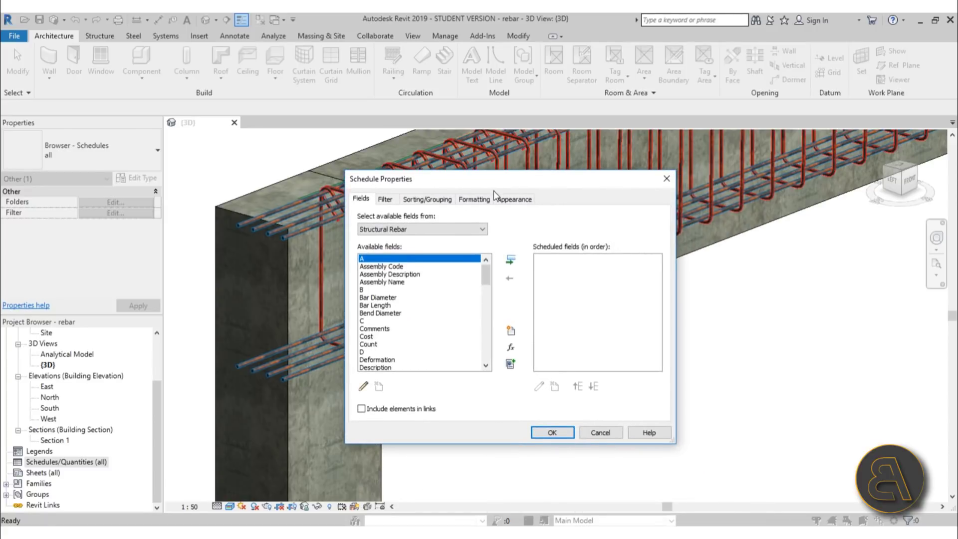
{"action": "left_click_drag", "start_coordinate": [487, 275], "coordinate": [487, 340]}
{"action": "left_click", "coordinate": [404, 344]}
{"action": "left_click", "coordinate": [511, 260]}
{"action": "left_click", "coordinate": [381, 298]}
{"action": "left_click", "coordinate": [510, 259]}
{"action": "left_click", "coordinate": [424, 344]}
{"action": "left_click", "coordinate": [510, 259]}
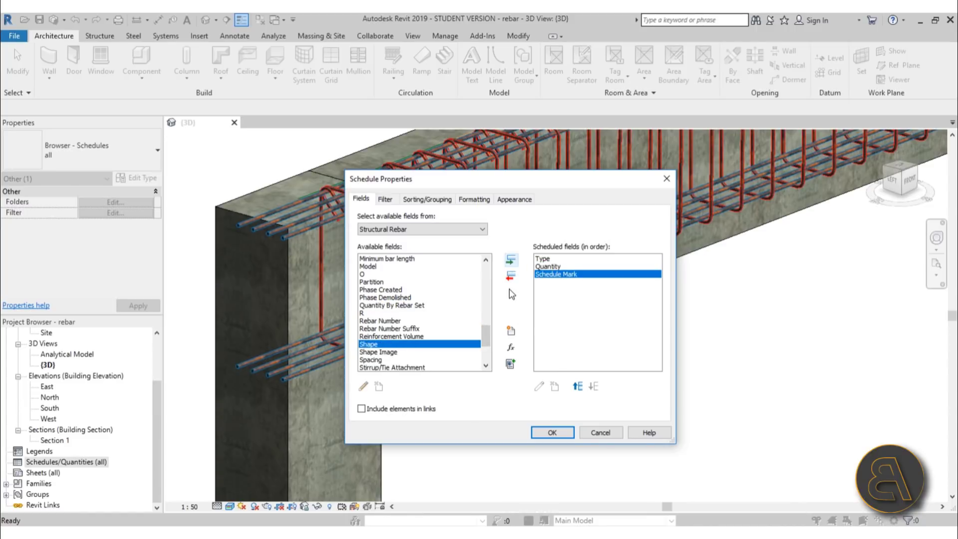
Reorder the scheduled fields so Quantity comes after Schedule Mark, and generate the schedule
{"action": "left_click", "coordinate": [547, 267]}
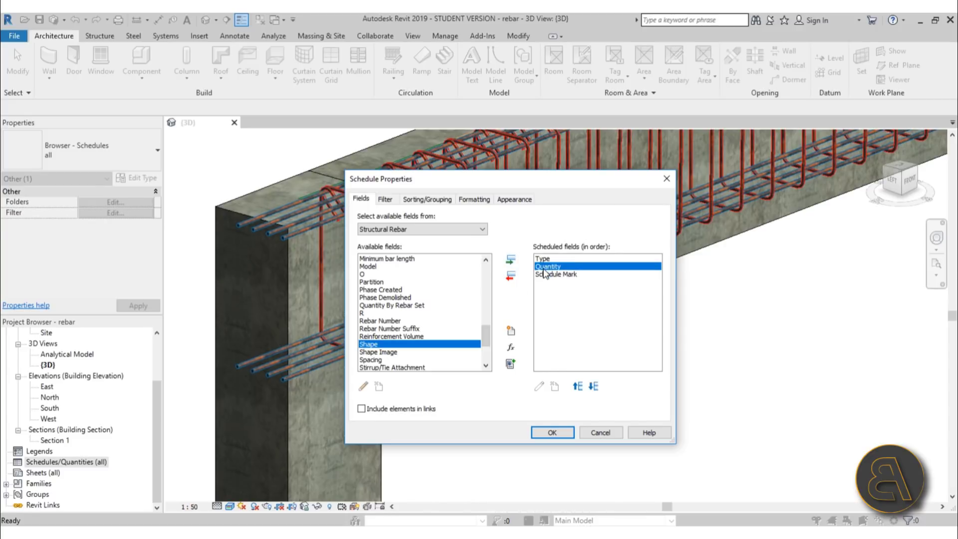
{"action": "left_click", "coordinate": [593, 387]}
{"action": "left_click", "coordinate": [553, 432]}
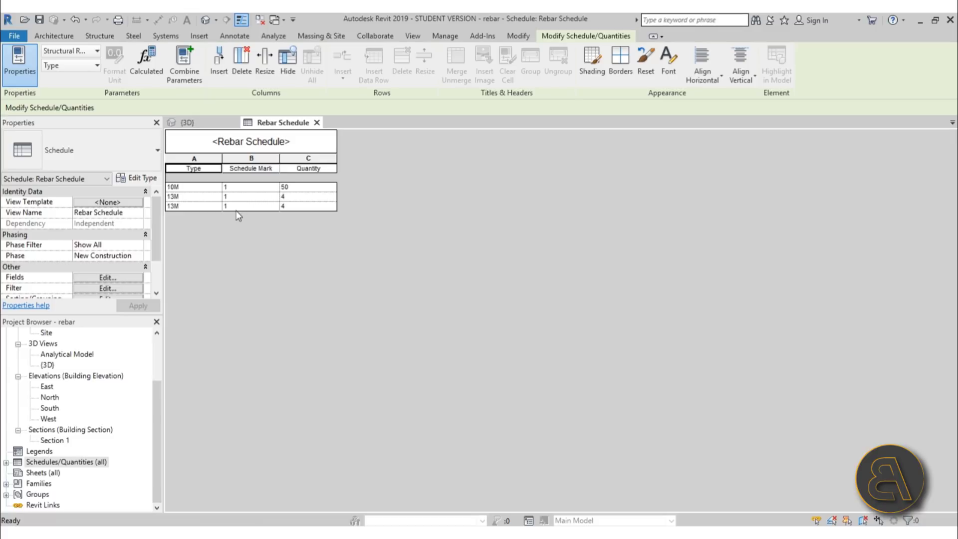
In the {3D} view, set the Schedule Mark of the beam's upper and lower longitudinal bar sets to 2
{"action": "left_click_drag", "start_coordinate": [156, 403], "coordinate": [157, 352]}
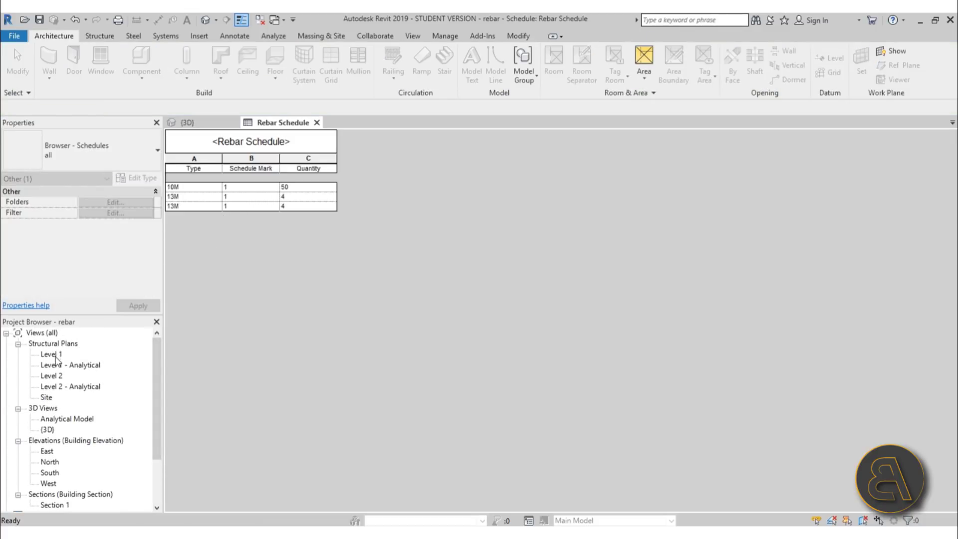
{"action": "double_click", "coordinate": [47, 430]}
{"action": "left_click", "coordinate": [325, 360]}
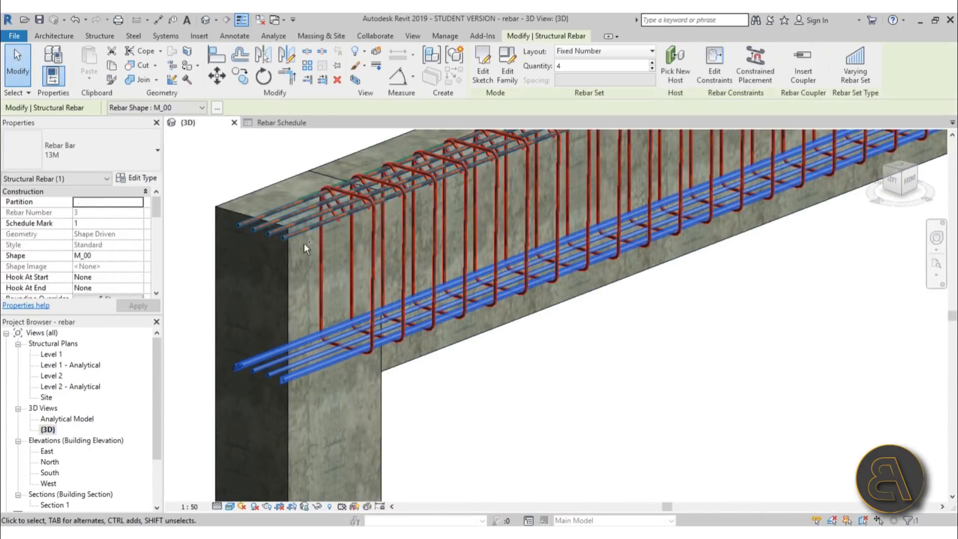
{"action": "left_click", "coordinate": [304, 231], "text": "ctrl"}
{"action": "left_click", "coordinate": [87, 223]}
{"action": "type", "text": "2"}
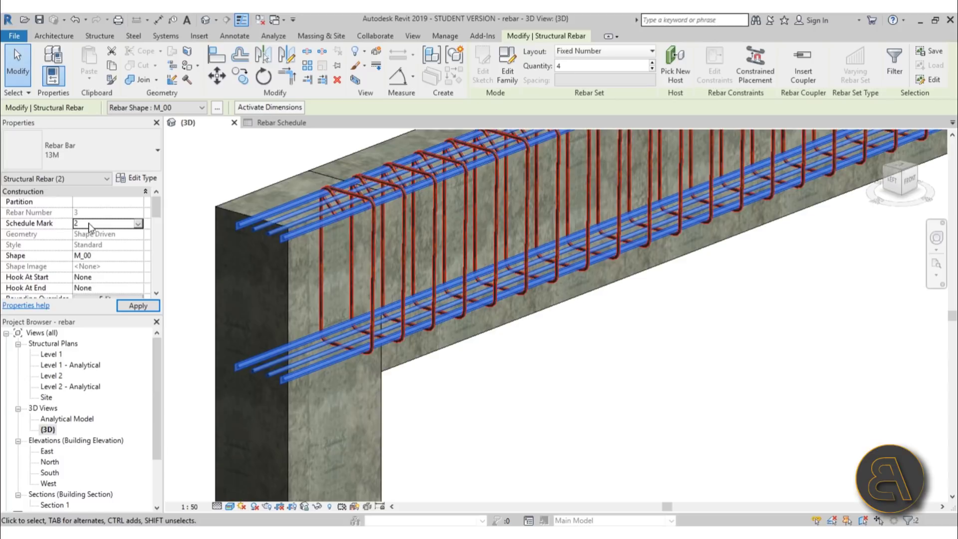
{"action": "key", "text": "Escape"}
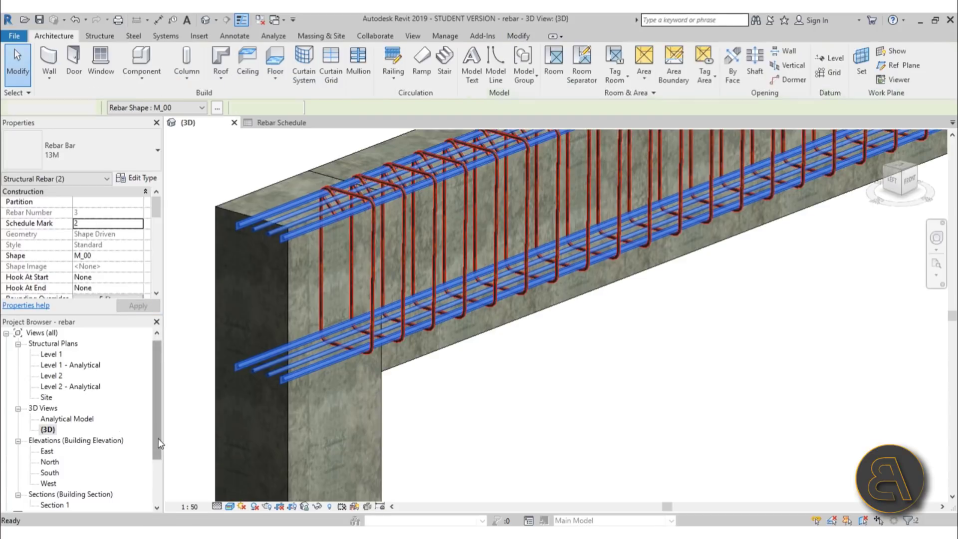
Reopen the Rebar Schedule from the project's schedules
{"action": "scroll", "coordinate": [90, 449], "scroll_direction": "down", "scroll_amount": 2}
{"action": "left_click", "coordinate": [6, 462]}
{"action": "double_click", "coordinate": [52, 473]}
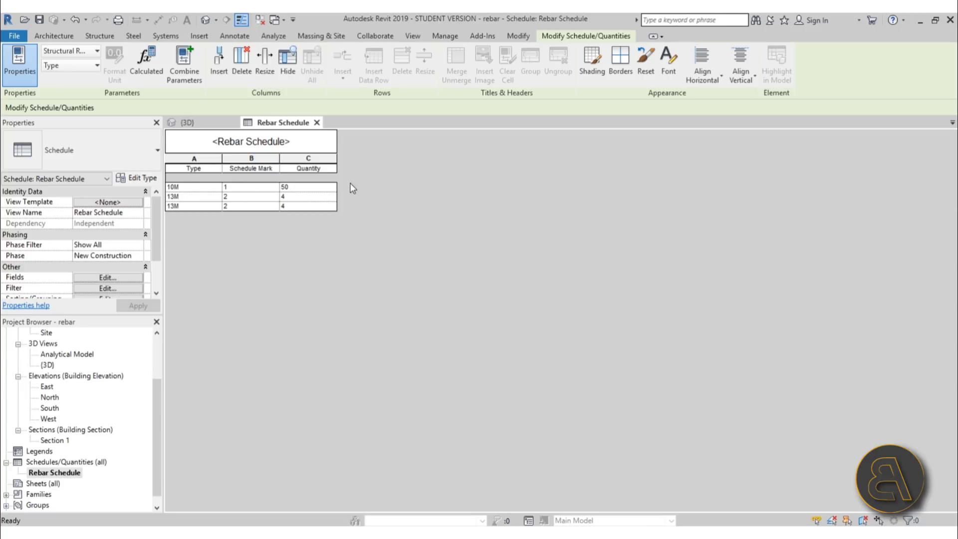
Add the Image field to the end of the rebar schedule's scheduled fields
{"action": "left_click", "coordinate": [115, 278]}
{"action": "scroll", "coordinate": [387, 330], "scroll_direction": "down", "scroll_amount": 8}
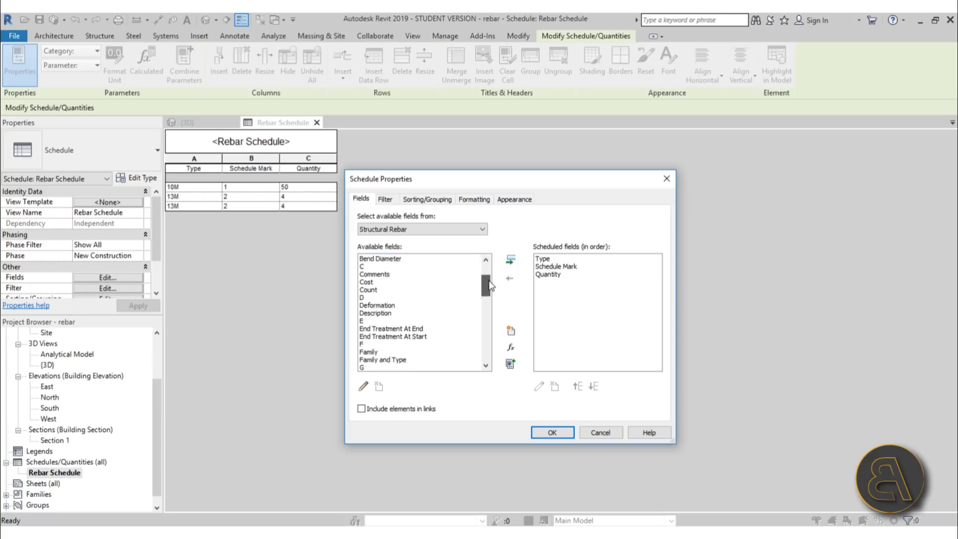
{"action": "left_click", "coordinate": [372, 322]}
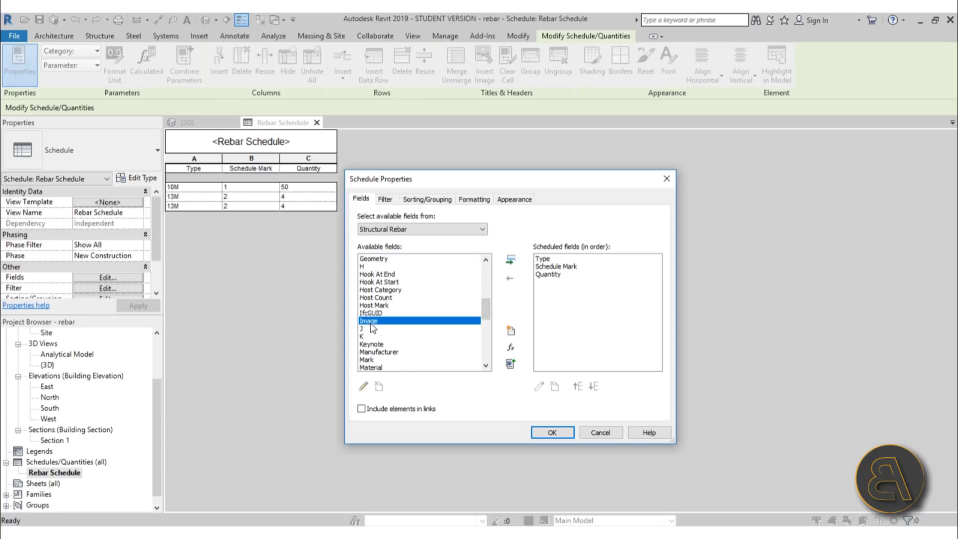
{"action": "left_click", "coordinate": [510, 259]}
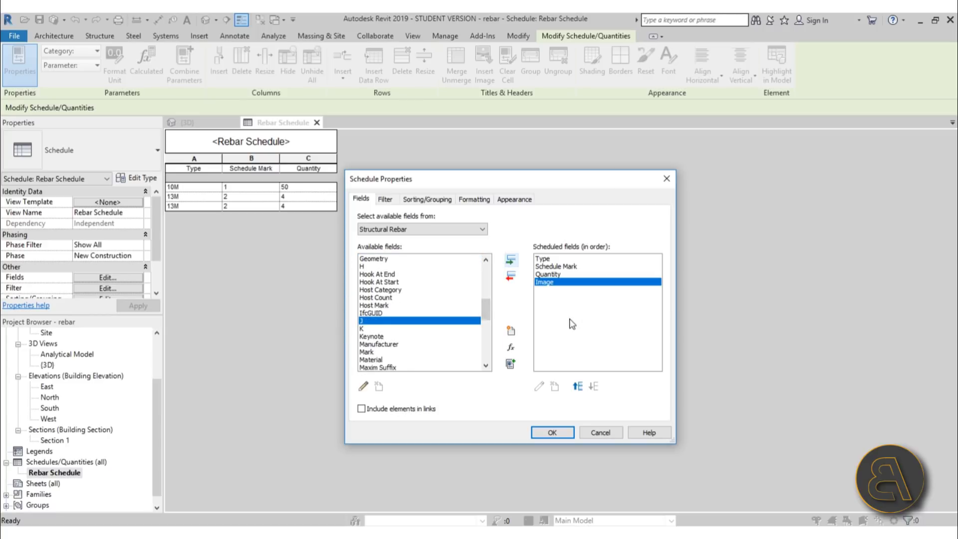
{"action": "left_click", "coordinate": [552, 432]}
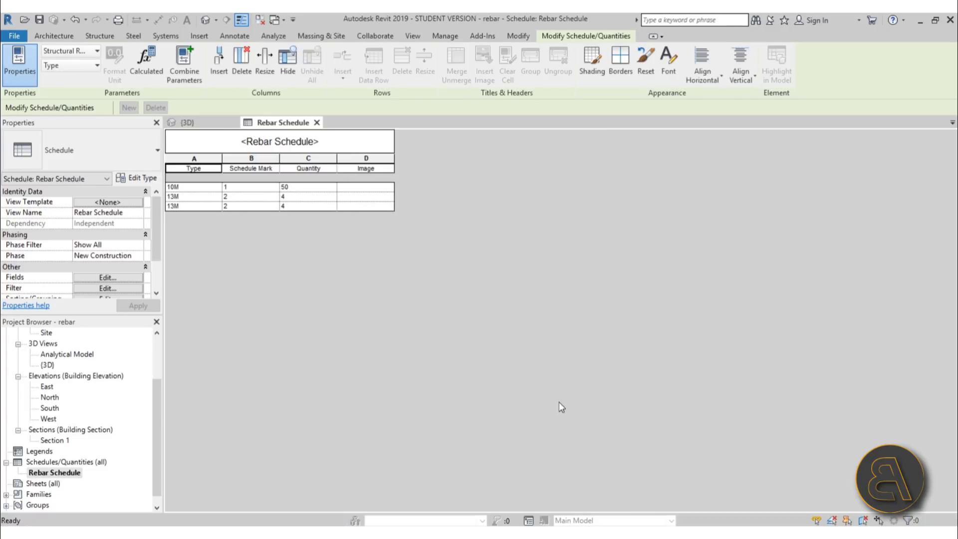
From the 10M row's Image cell, import Shape 00.png and Shape 51.png from the desktop folder "rebar shape images"
{"action": "left_click", "coordinate": [391, 191]}
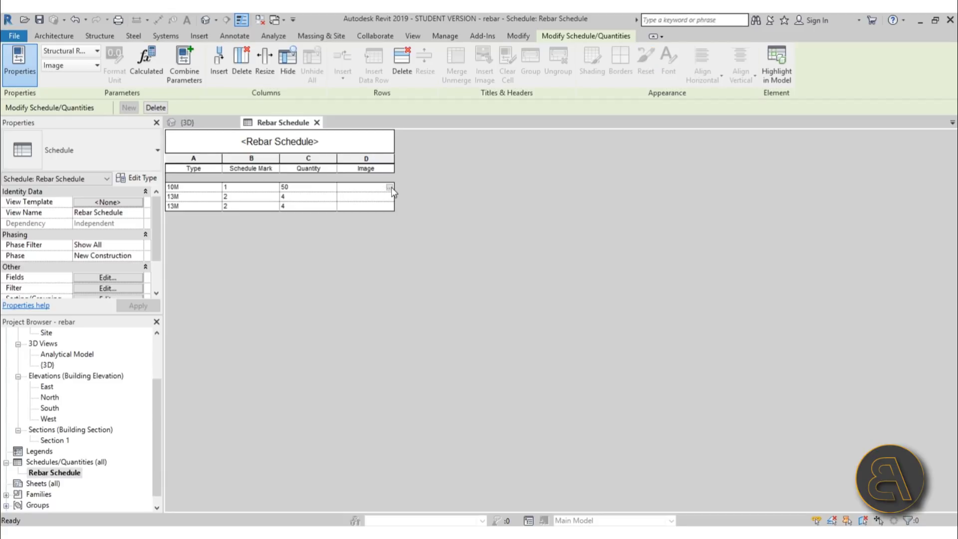
{"action": "left_click", "coordinate": [389, 188]}
{"action": "left_click_drag", "start_coordinate": [595, 164], "coordinate": [427, 119]}
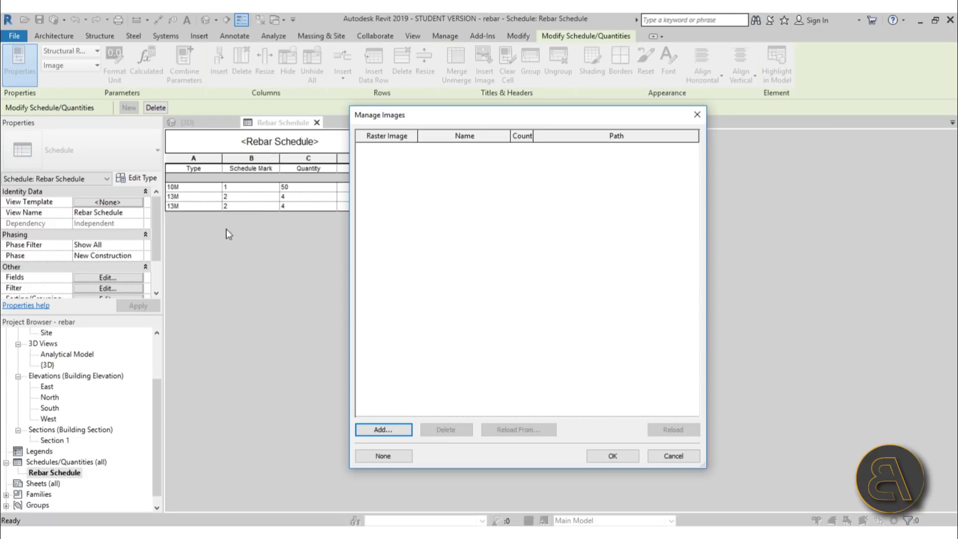
{"action": "left_click", "coordinate": [383, 430]}
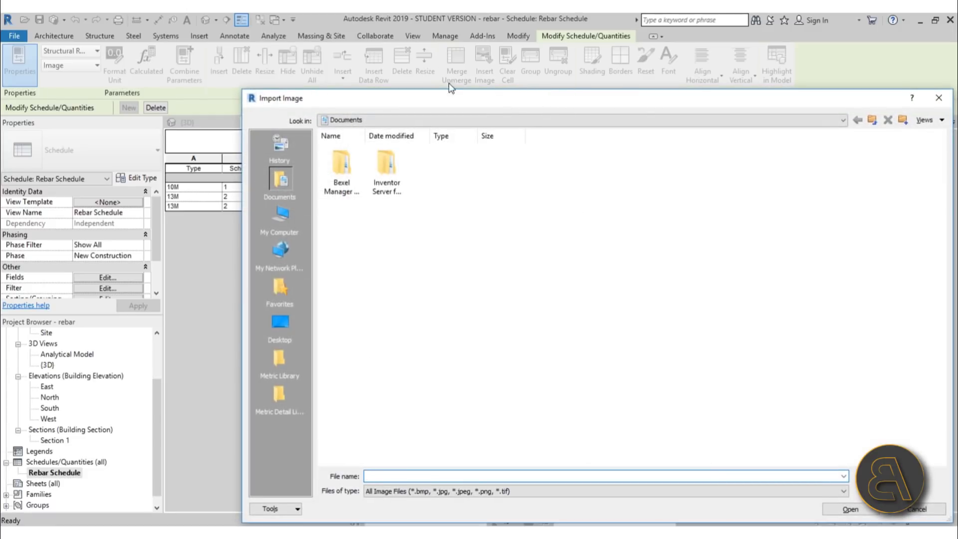
{"action": "left_click", "coordinate": [283, 324]}
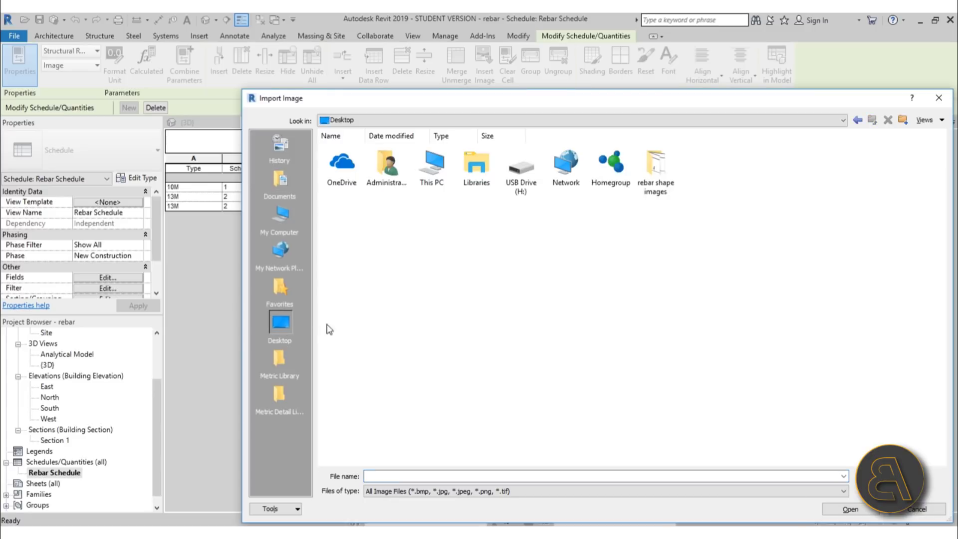
{"action": "double_click", "coordinate": [658, 191]}
{"action": "left_click_drag", "start_coordinate": [578, 103], "coordinate": [472, 74]}
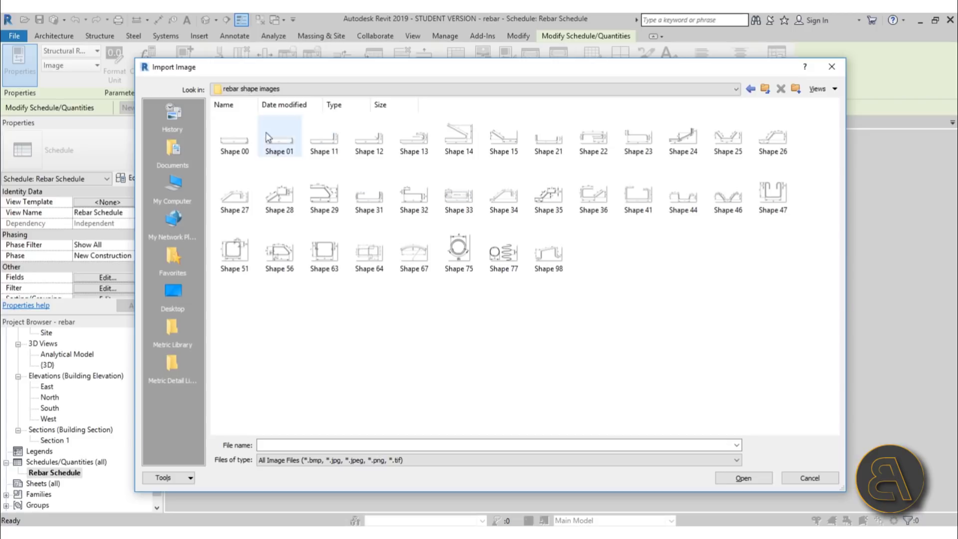
{"action": "left_click", "coordinate": [235, 139]}
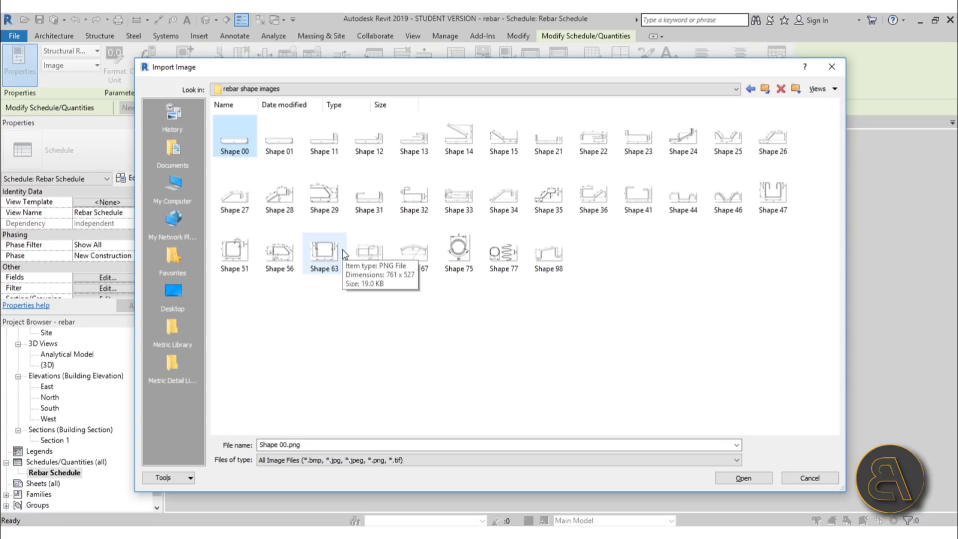
{"action": "left_click", "coordinate": [234, 252]}
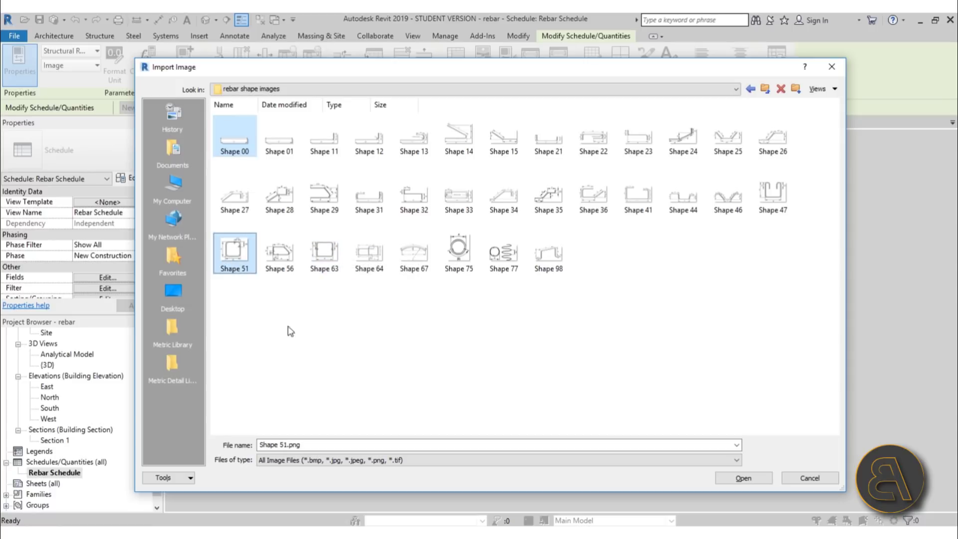
{"action": "left_click", "coordinate": [744, 478]}
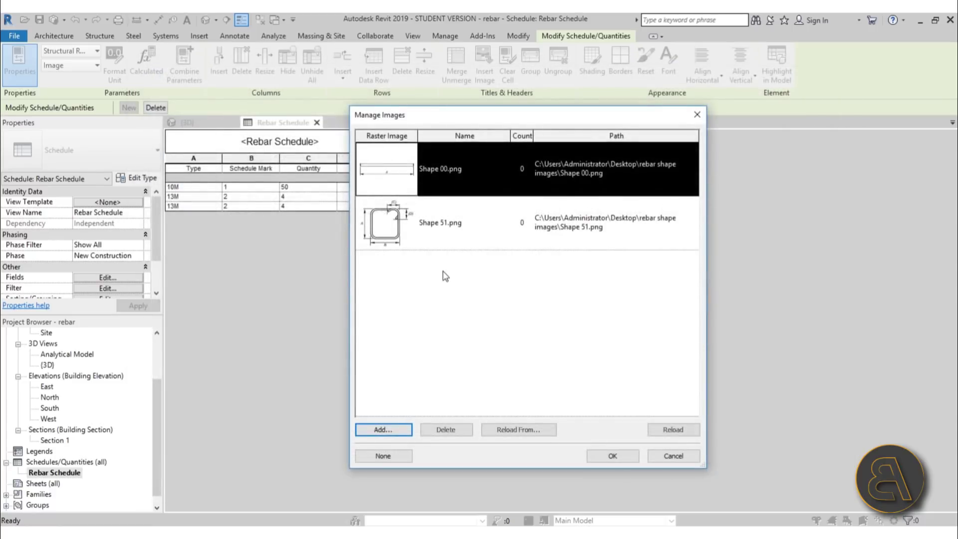
Assign Shape 51.png as the image of the 10M bar row
{"action": "left_click_drag", "start_coordinate": [460, 124], "coordinate": [564, 135]}
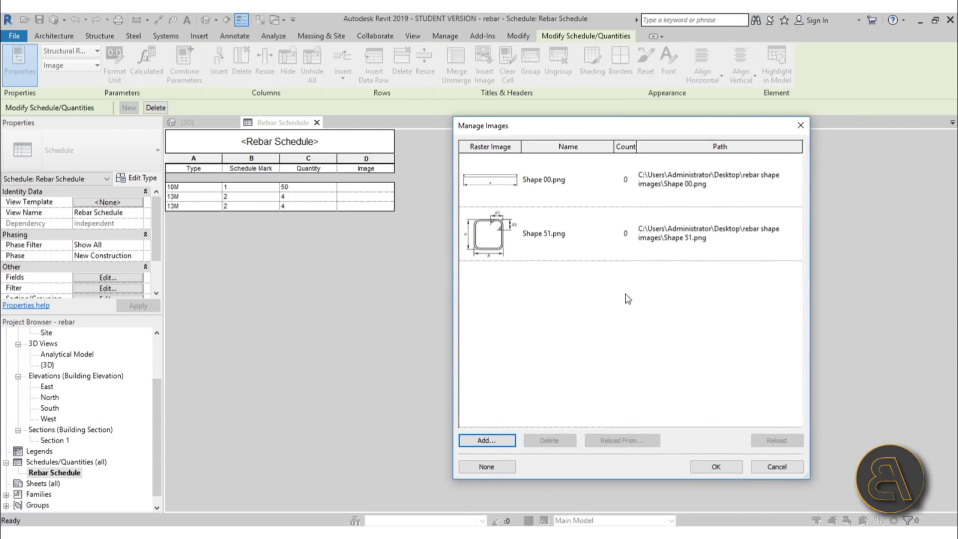
{"action": "left_click", "coordinate": [543, 243]}
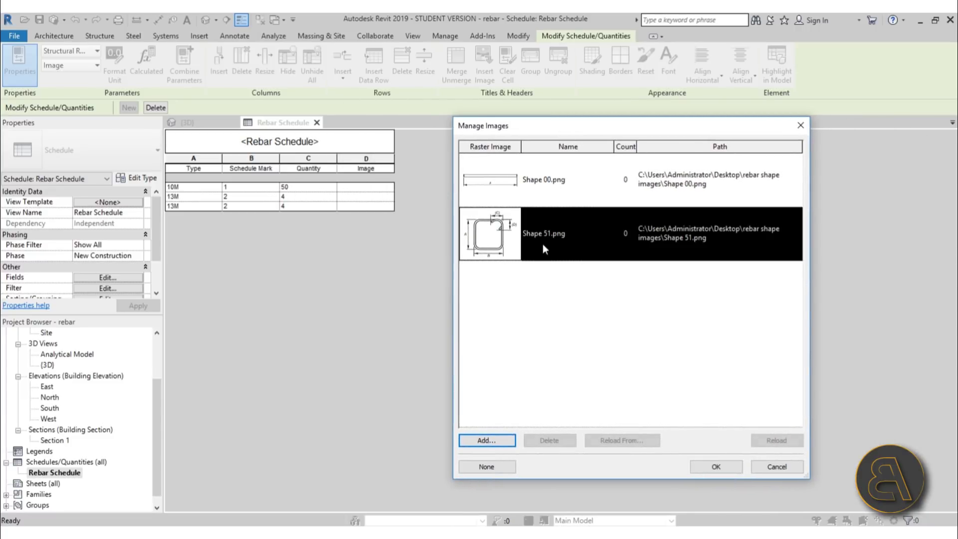
{"action": "left_click", "coordinate": [718, 469]}
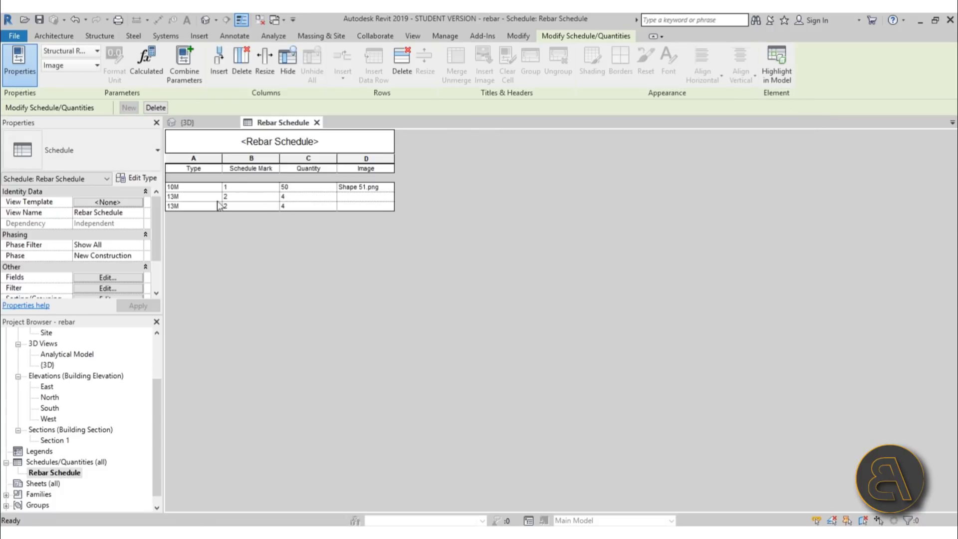
Assign Shape 00.png as the image of both 13M bar rows
{"action": "left_click", "coordinate": [381, 205]}
{"action": "left_click", "coordinate": [391, 206]}
{"action": "left_click", "coordinate": [526, 192]}
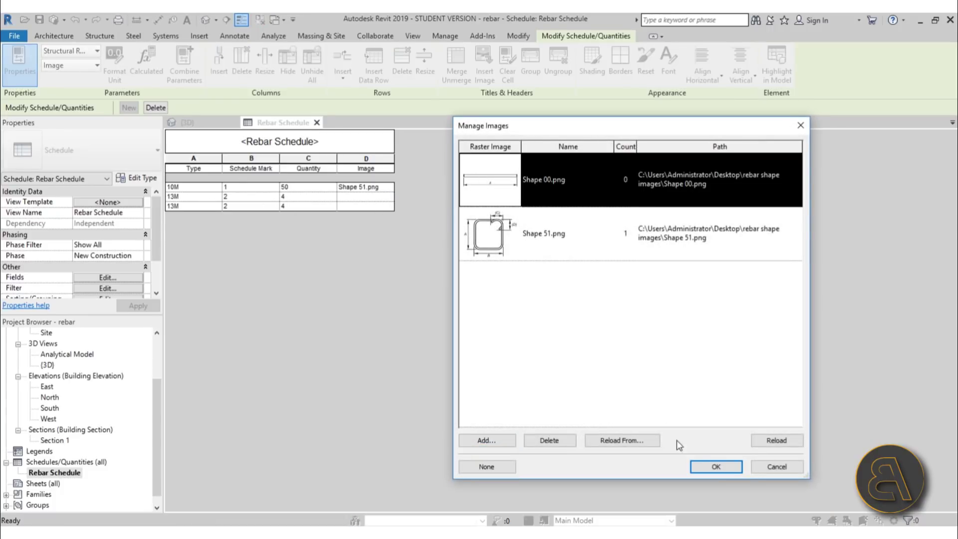
{"action": "left_click", "coordinate": [716, 466]}
{"action": "left_click", "coordinate": [369, 206]}
{"action": "left_click", "coordinate": [390, 206]}
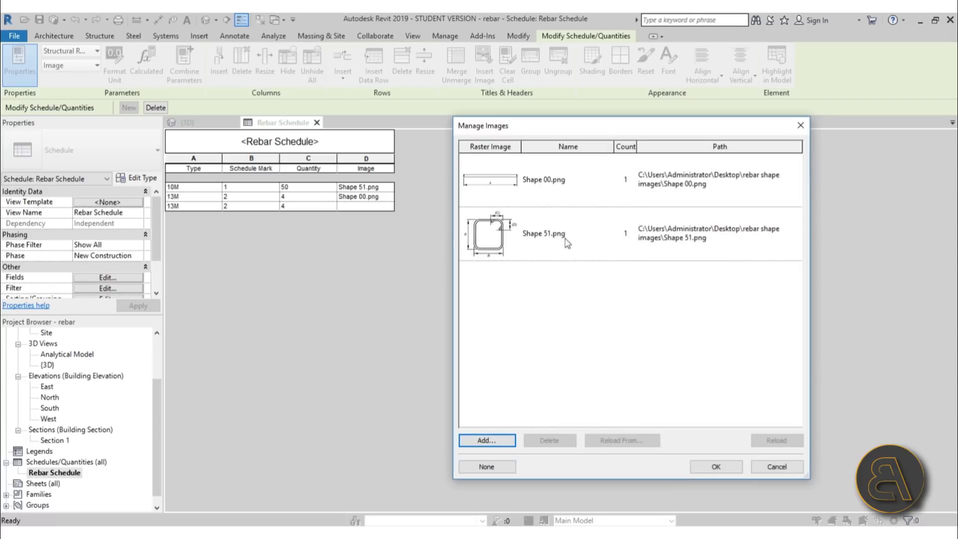
{"action": "left_click", "coordinate": [567, 200]}
{"action": "left_click", "coordinate": [716, 467]}
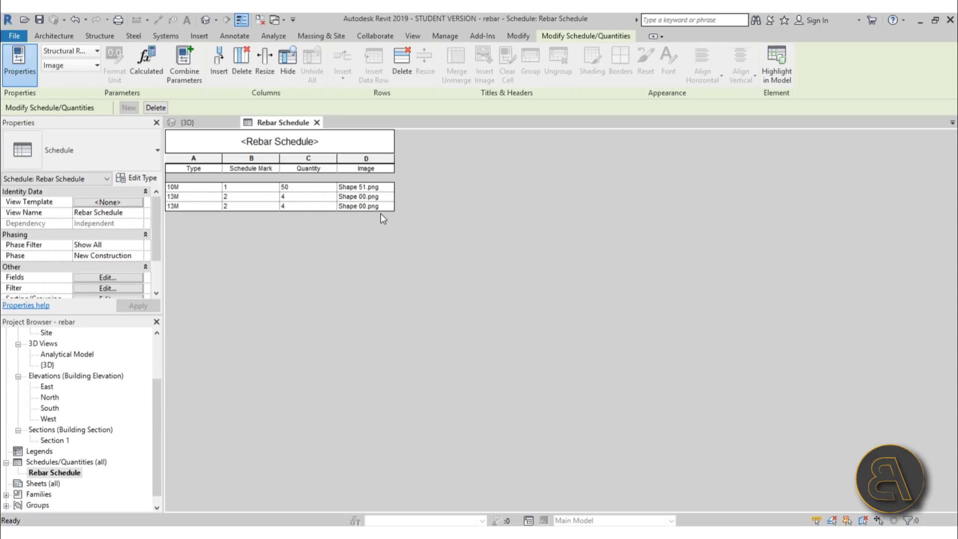
Create a new sheet using the A3 metric titleblock, loaded from the Titleblocks folder of the metric library
{"action": "left_click_drag", "start_coordinate": [157, 421], "coordinate": [155, 447]}
{"action": "right_click", "coordinate": [30, 473]}
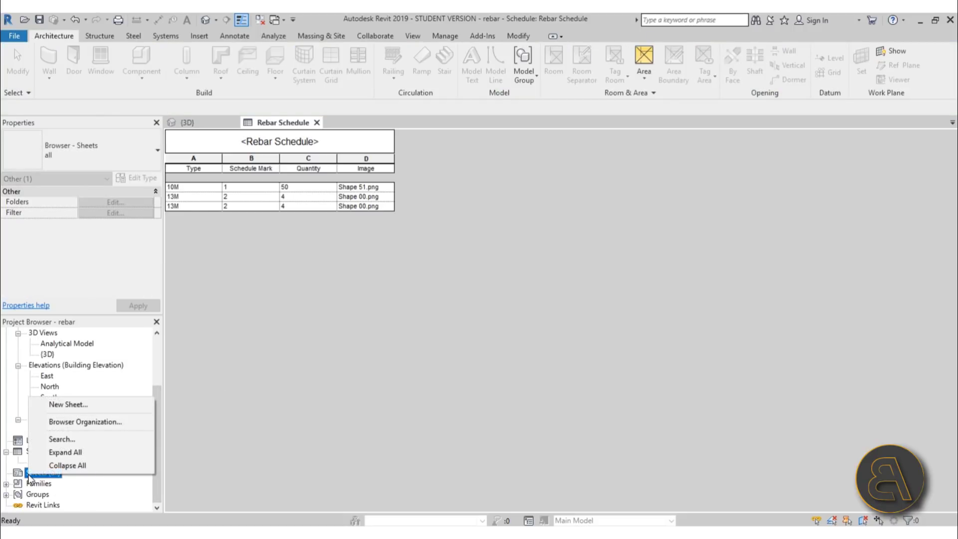
{"action": "left_click", "coordinate": [67, 405]}
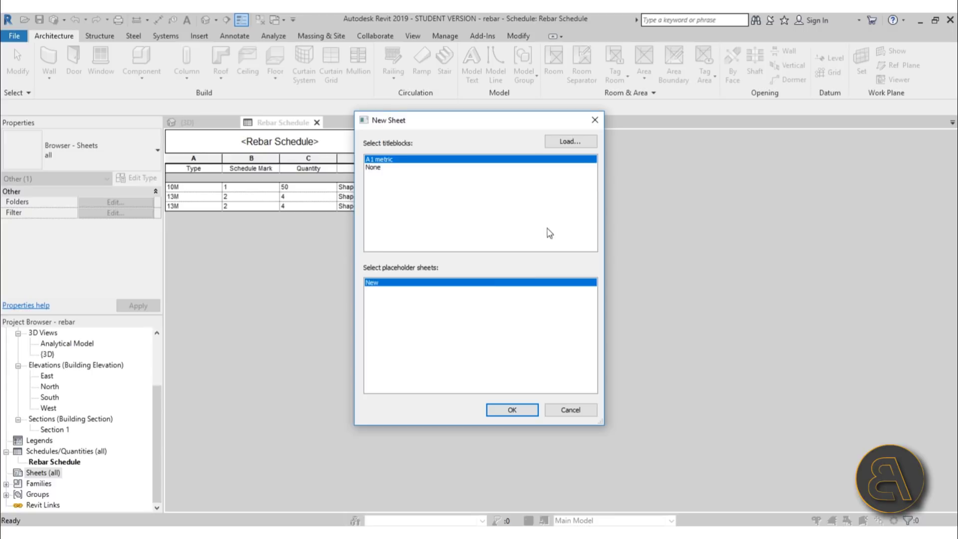
{"action": "left_click", "coordinate": [570, 142]}
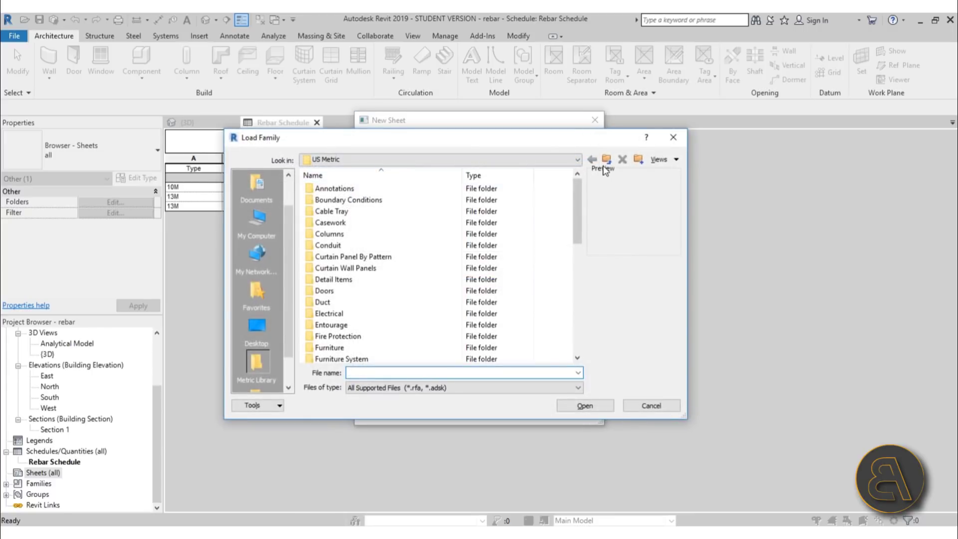
{"action": "left_click_drag", "start_coordinate": [577, 211], "coordinate": [577, 315]}
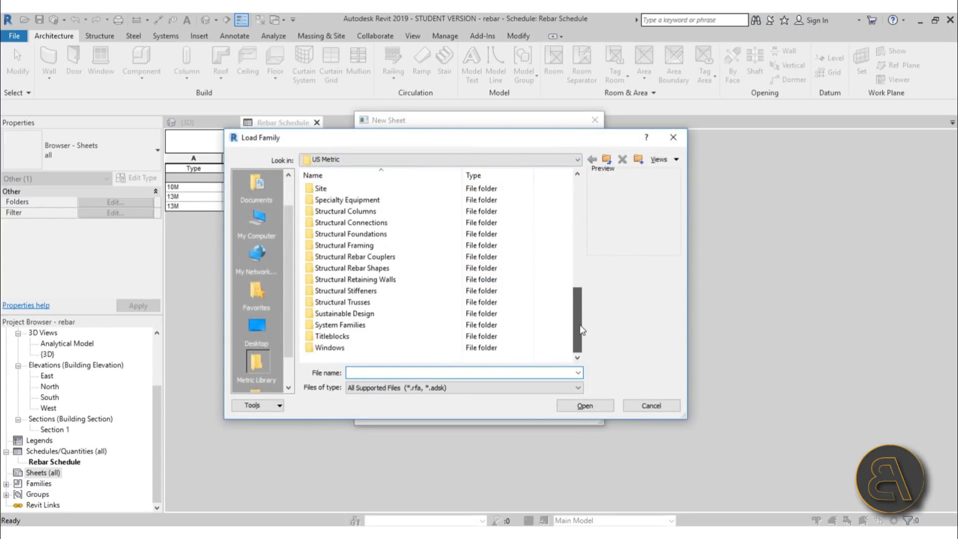
{"action": "double_click", "coordinate": [348, 345]}
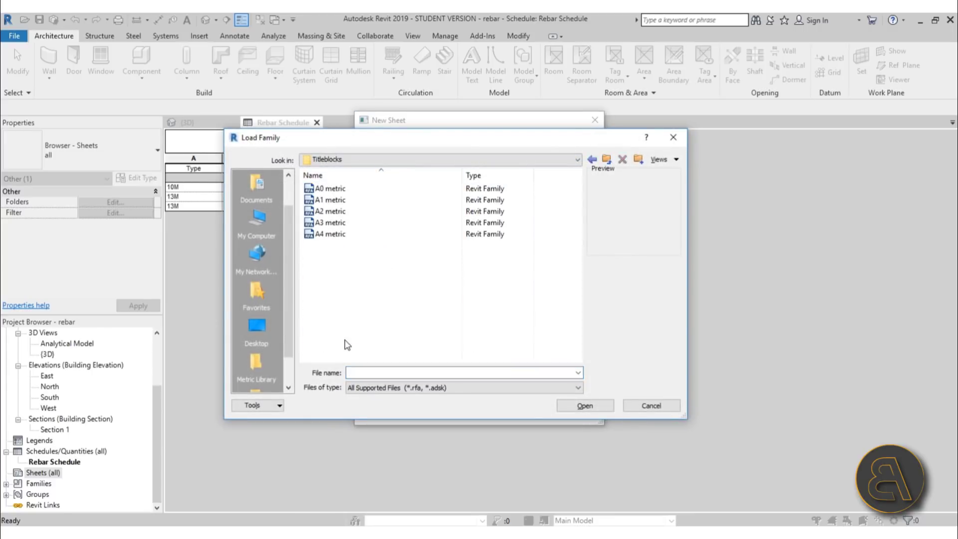
{"action": "left_click", "coordinate": [330, 223]}
{"action": "left_click", "coordinate": [584, 406]}
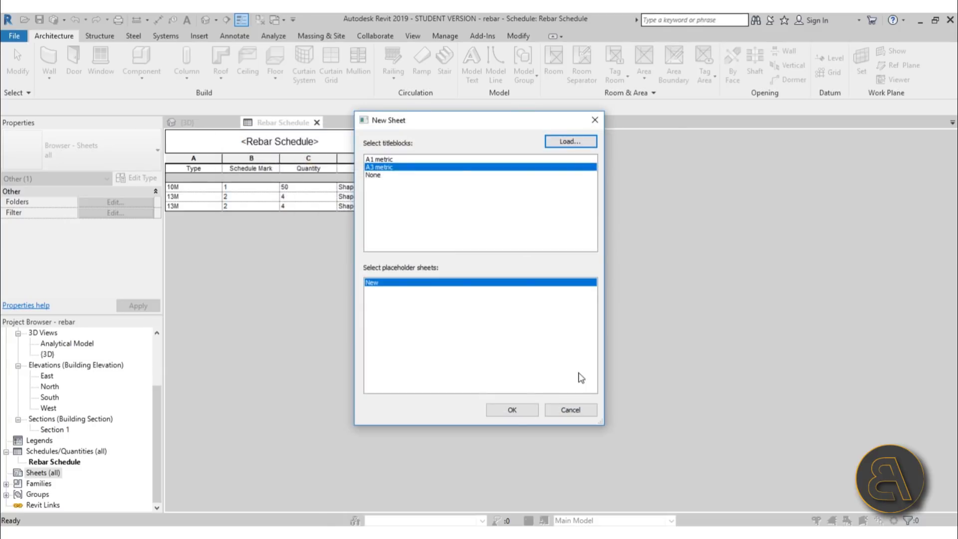
{"action": "left_click", "coordinate": [520, 413]}
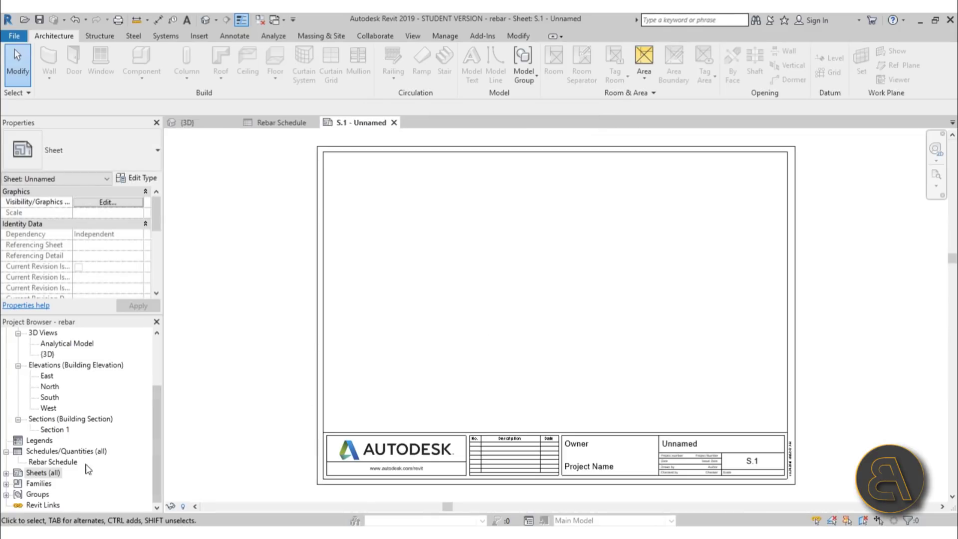
Place the Rebar Schedule on the new A3 sheet, in the empty area above the titleblock
{"action": "left_click", "coordinate": [54, 462]}
{"action": "left_click_drag", "start_coordinate": [55, 466], "coordinate": [607, 289]}
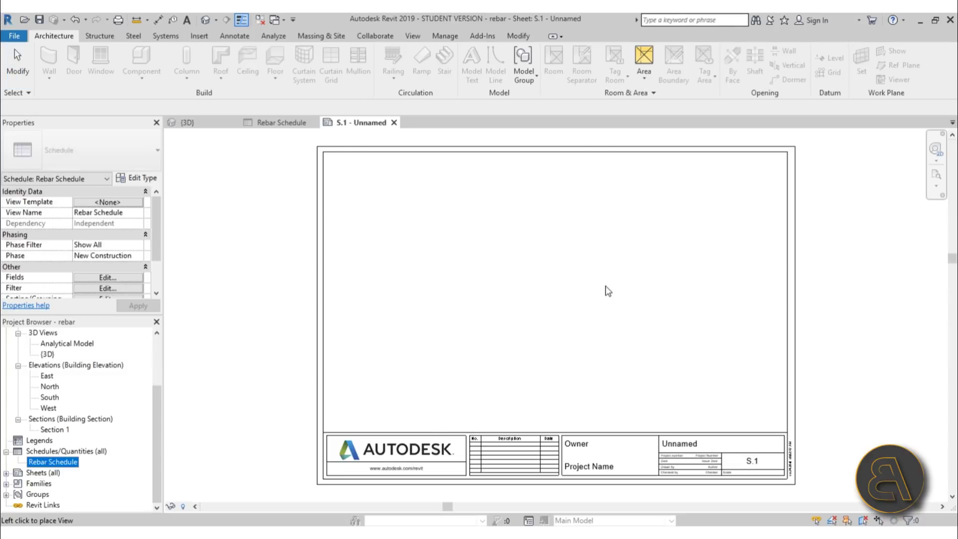
{"action": "left_click", "coordinate": [628, 278]}
Examine the placed schedule's bar shape images and their dimension letters on the sheet
{"action": "scroll", "coordinate": [674, 288], "scroll_direction": "up", "scroll_amount": 6}
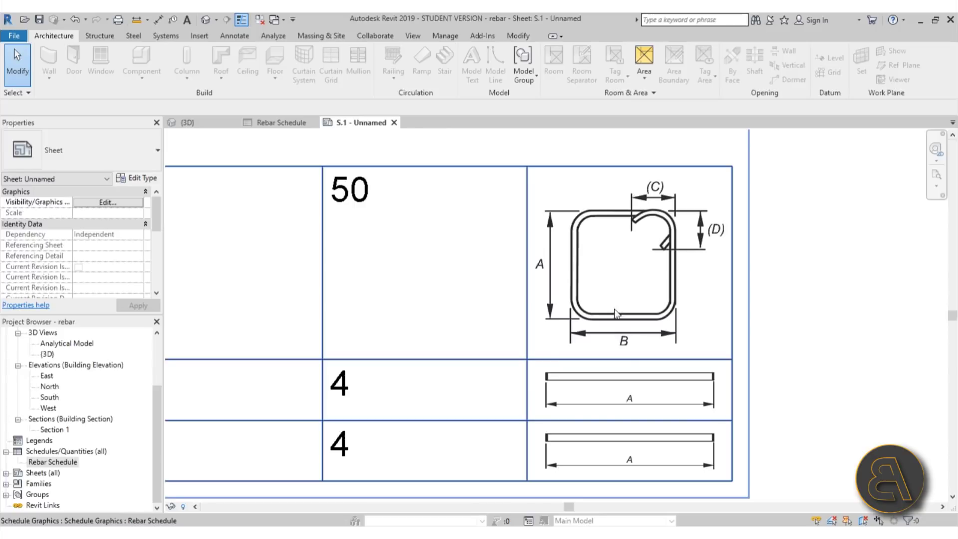
{"action": "scroll", "coordinate": [607, 295], "scroll_direction": "down", "scroll_amount": 3}
{"action": "scroll", "coordinate": [581, 325], "scroll_direction": "up", "scroll_amount": 5}
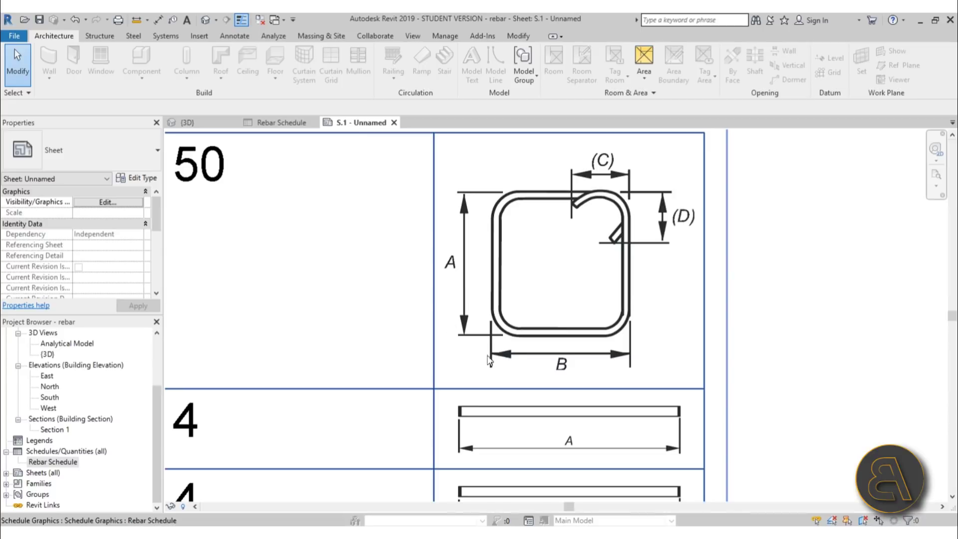
{"action": "scroll", "coordinate": [580, 175], "scroll_direction": "down", "scroll_amount": 2}
{"action": "scroll", "coordinate": [618, 340], "scroll_direction": "up", "scroll_amount": 3}
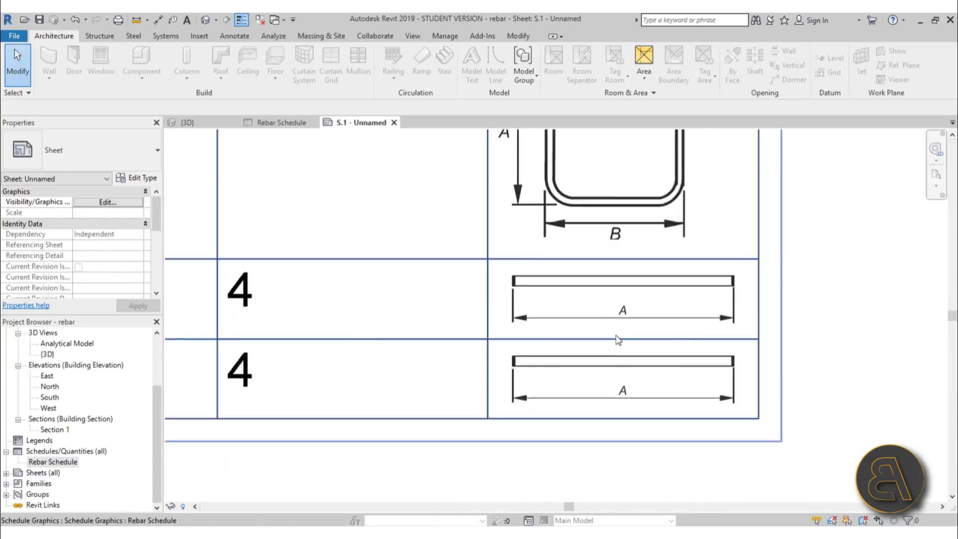
{"action": "scroll", "coordinate": [617, 339], "scroll_direction": "down", "scroll_amount": 4}
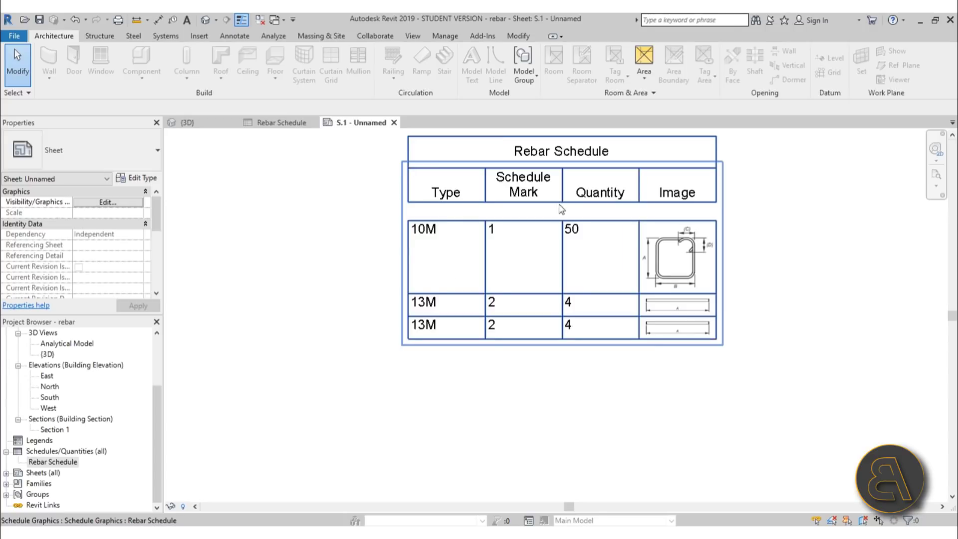
{"action": "scroll", "coordinate": [561, 207], "scroll_direction": "down", "scroll_amount": 4}
{"action": "scroll", "coordinate": [657, 353], "scroll_direction": "up", "scroll_amount": 1}
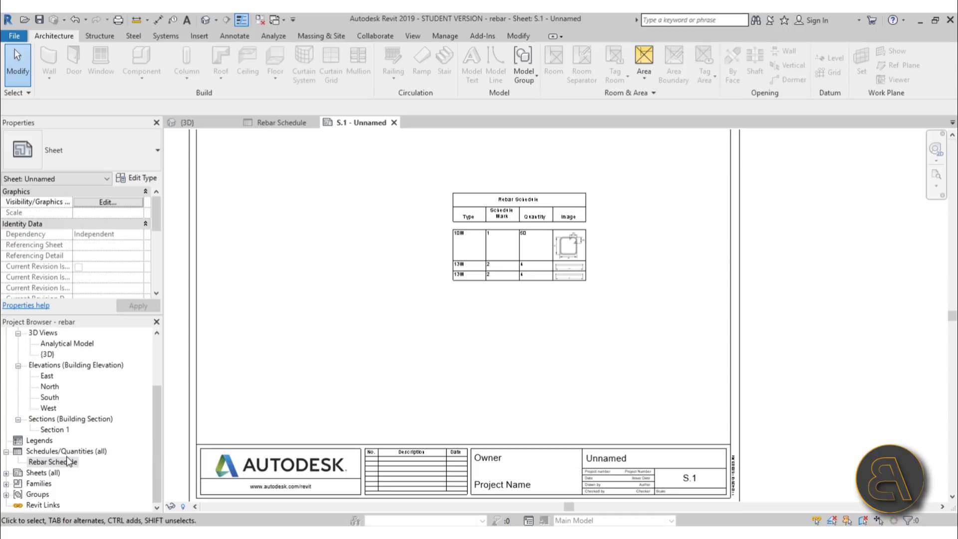
Add the shape dimension fields A, B, C and D to the Rebar Schedule
{"action": "double_click", "coordinate": [55, 461]}
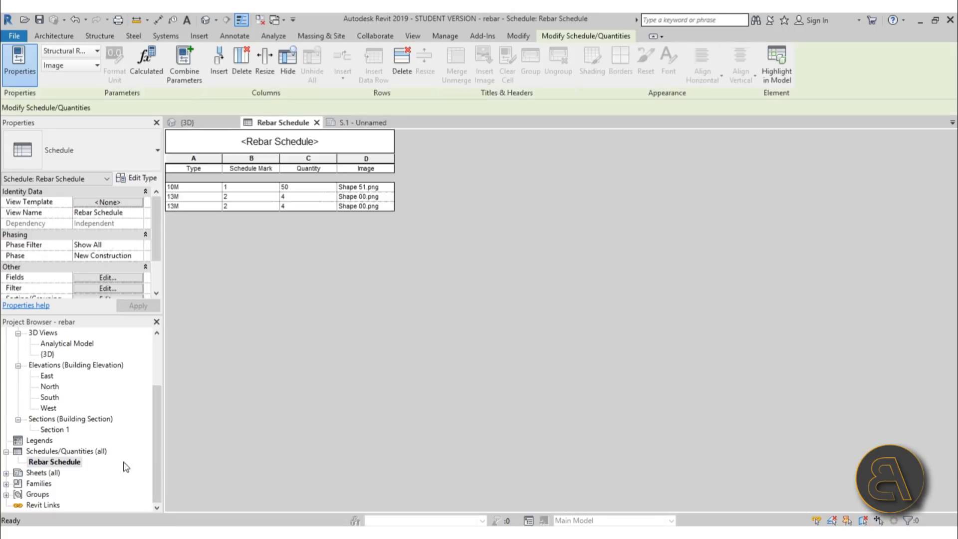
{"action": "left_click", "coordinate": [105, 277]}
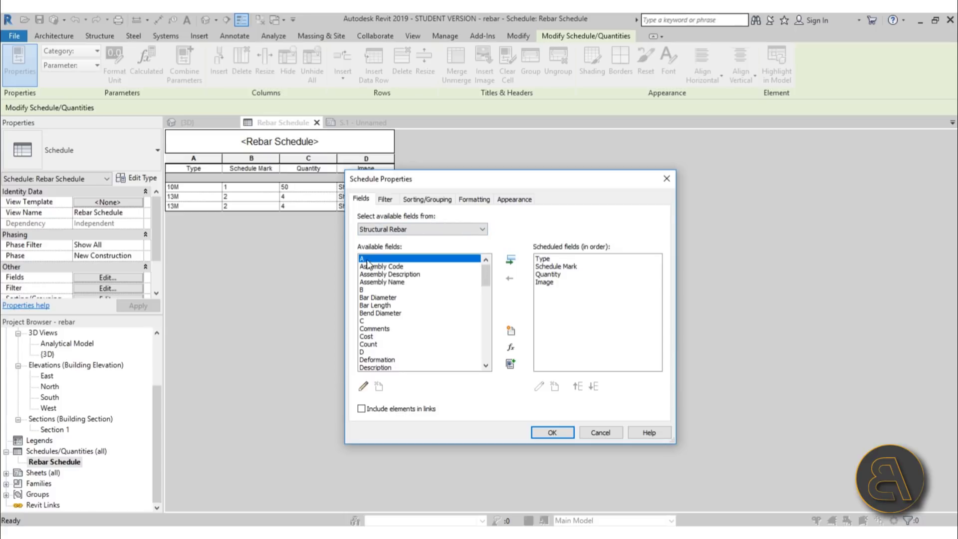
{"action": "left_click", "coordinate": [510, 260]}
{"action": "left_click", "coordinate": [438, 281]}
{"action": "left_click", "coordinate": [512, 264]}
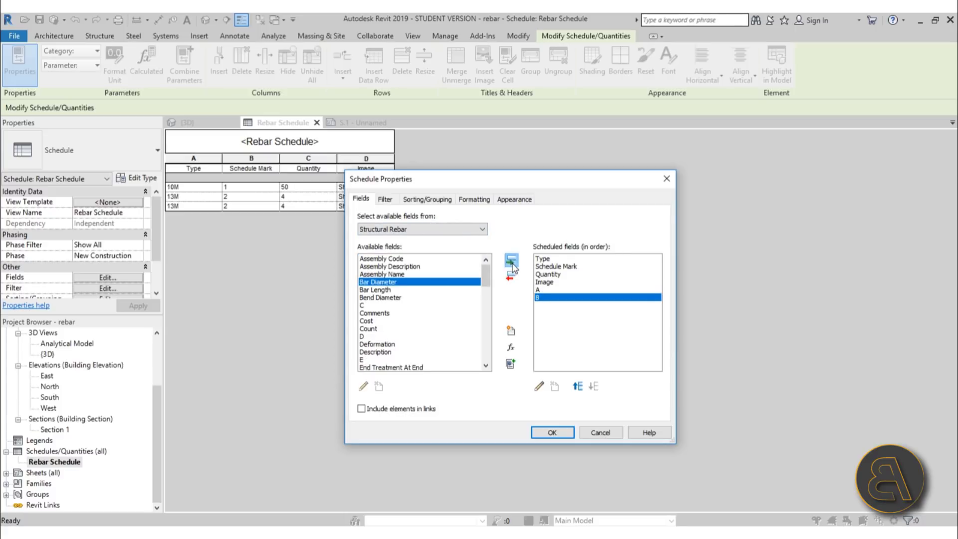
{"action": "left_click", "coordinate": [379, 305]}
{"action": "left_click", "coordinate": [511, 260]}
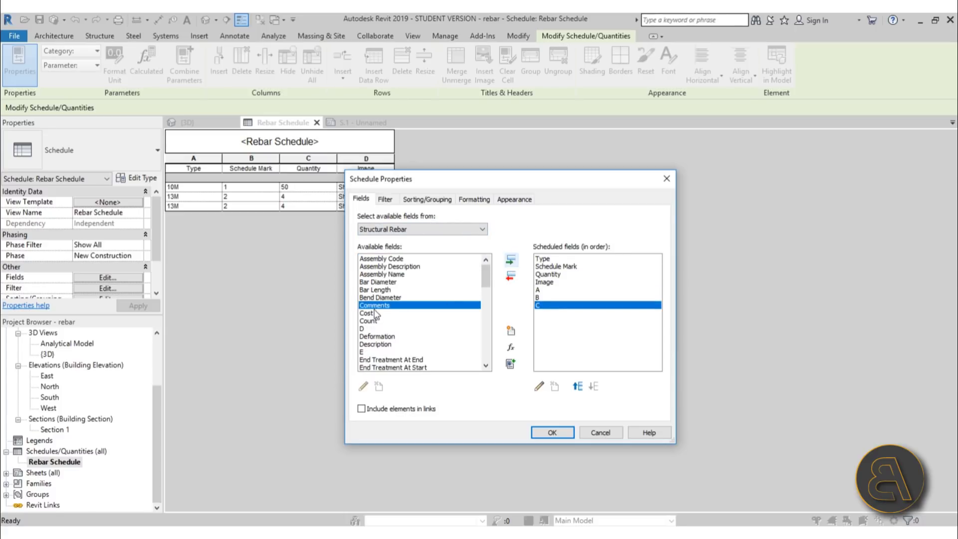
{"action": "left_click", "coordinate": [371, 328]}
{"action": "left_click", "coordinate": [511, 261]}
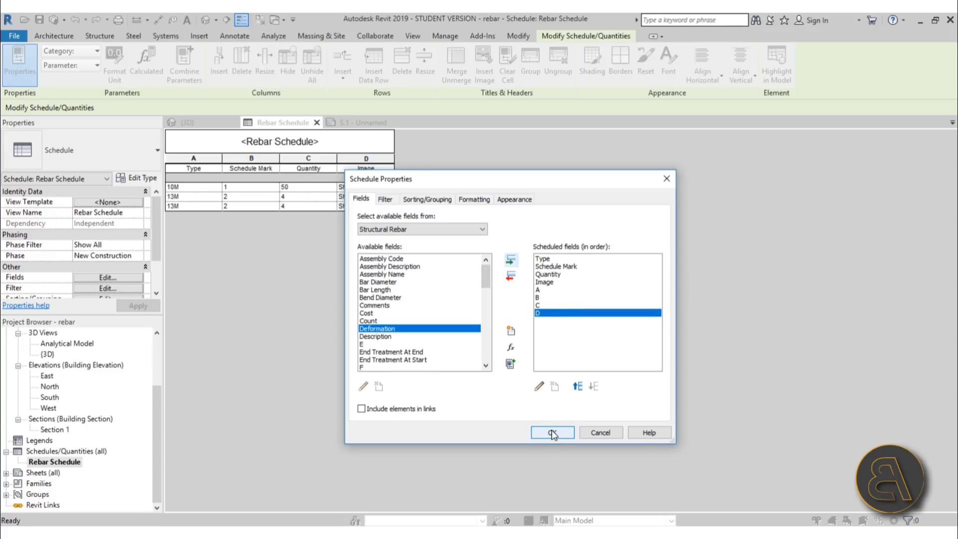
Reorder the scheduled fields so that Image comes last, after D, and apply the schedule properties
{"action": "left_click", "coordinate": [552, 282]}
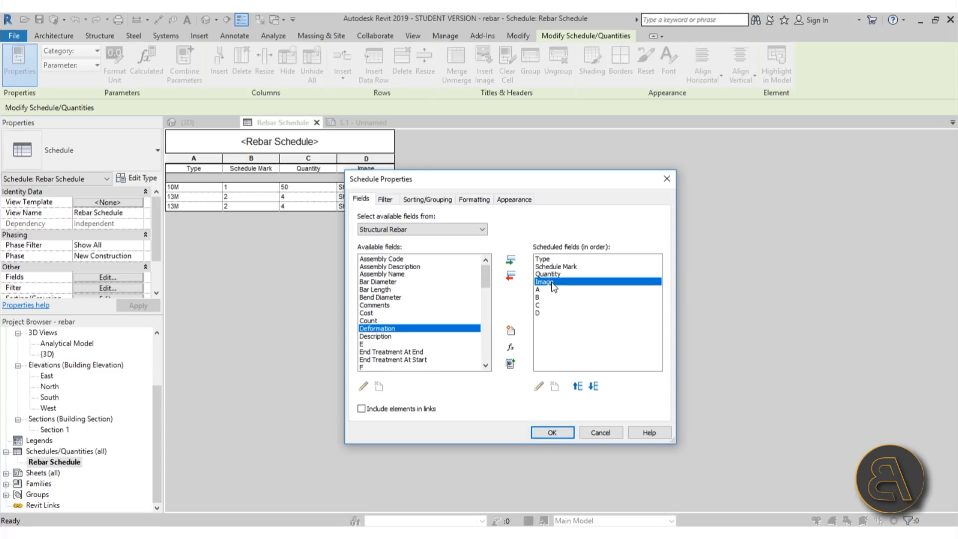
{"action": "left_click", "coordinate": [594, 386]}
{"action": "left_click", "coordinate": [593, 386]}
{"action": "left_click", "coordinate": [593, 386]}
{"action": "left_click", "coordinate": [594, 386]}
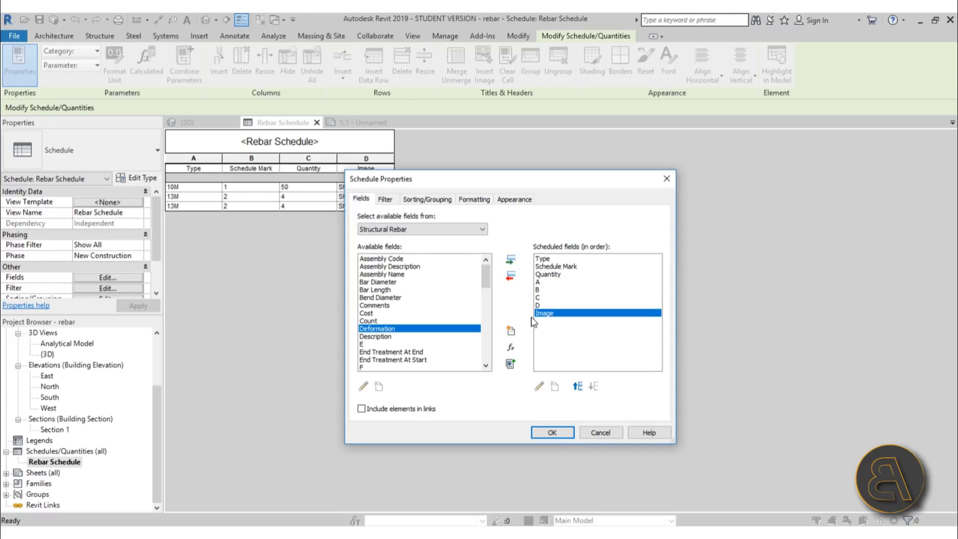
{"action": "left_click", "coordinate": [552, 432]}
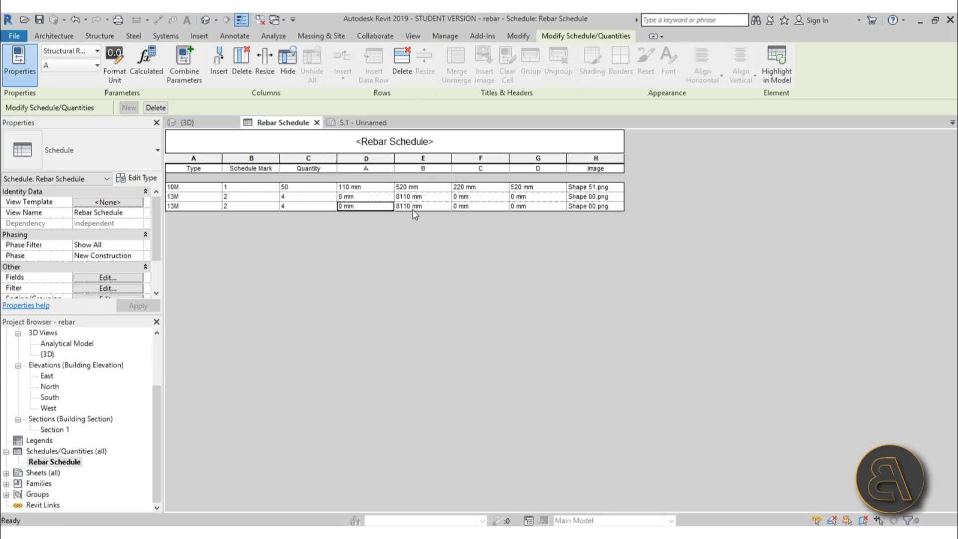
Open sheet S.1 and move the Rebar Schedule into the sheet's upper-left corner, inside the border
{"action": "left_click", "coordinate": [55, 462]}
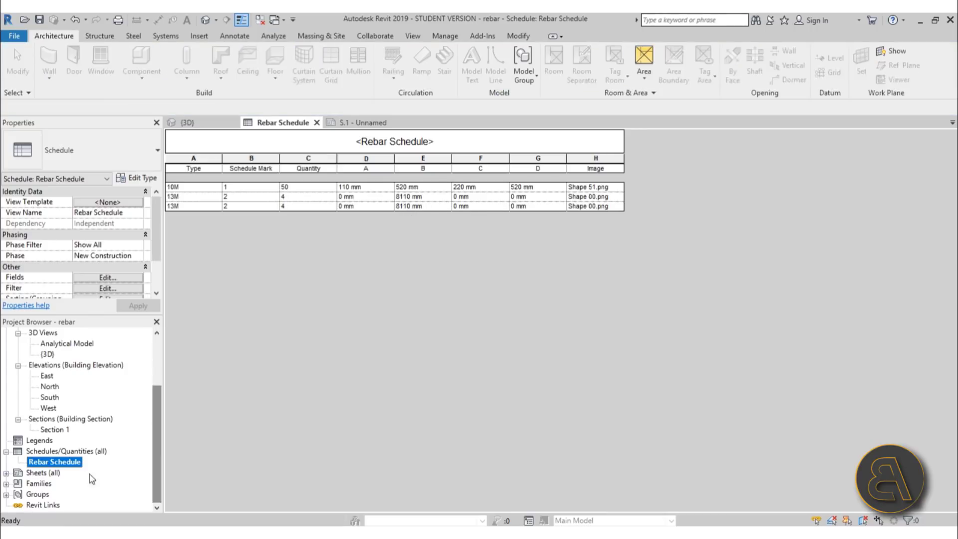
{"action": "left_click", "coordinate": [6, 472]}
{"action": "double_click", "coordinate": [50, 483]}
{"action": "scroll", "coordinate": [620, 406], "scroll_direction": "up", "scroll_amount": 3}
{"action": "scroll", "coordinate": [604, 344], "scroll_direction": "down", "scroll_amount": 4}
{"action": "left_click_drag", "start_coordinate": [518, 265], "coordinate": [349, 274]}
Compare the schedule's A, B, C and D columns on the sheet with the dimension letters in the bar shape images
{"action": "scroll", "coordinate": [280, 360], "scroll_direction": "up", "scroll_amount": 3}
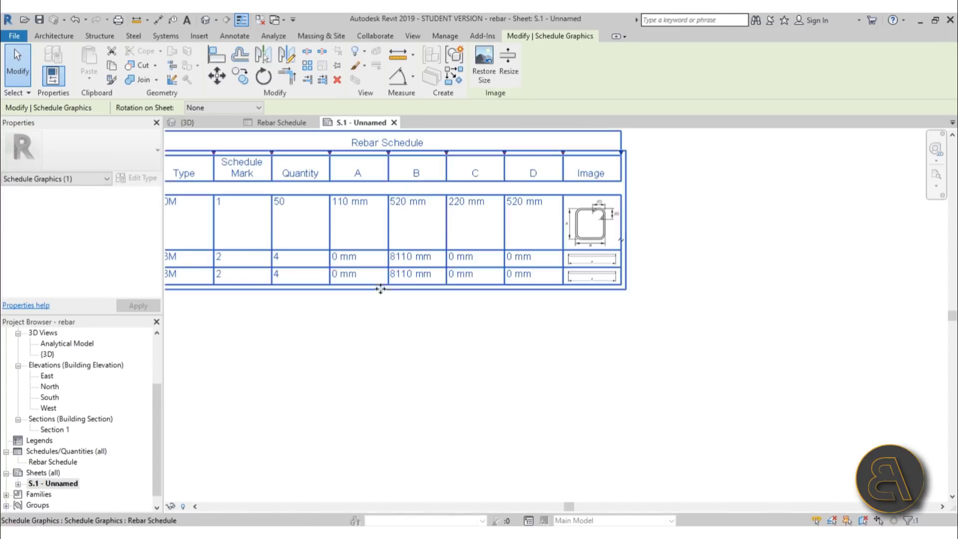
{"action": "scroll", "coordinate": [429, 415], "scroll_direction": "up", "scroll_amount": 3}
{"action": "scroll", "coordinate": [706, 277], "scroll_direction": "up", "scroll_amount": 2}
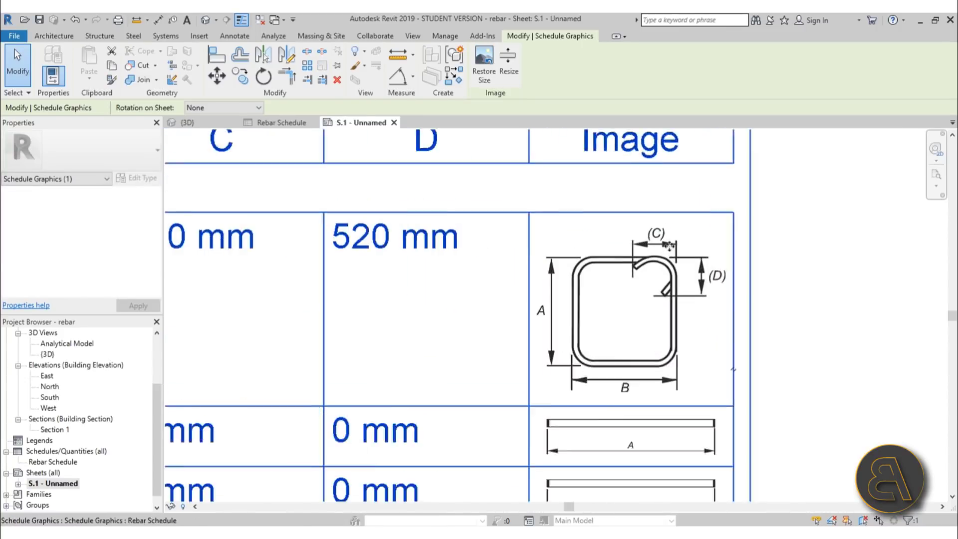
{"action": "scroll", "coordinate": [566, 212], "scroll_direction": "down", "scroll_amount": 4}
{"action": "scroll", "coordinate": [566, 212], "scroll_direction": "up", "scroll_amount": 2}
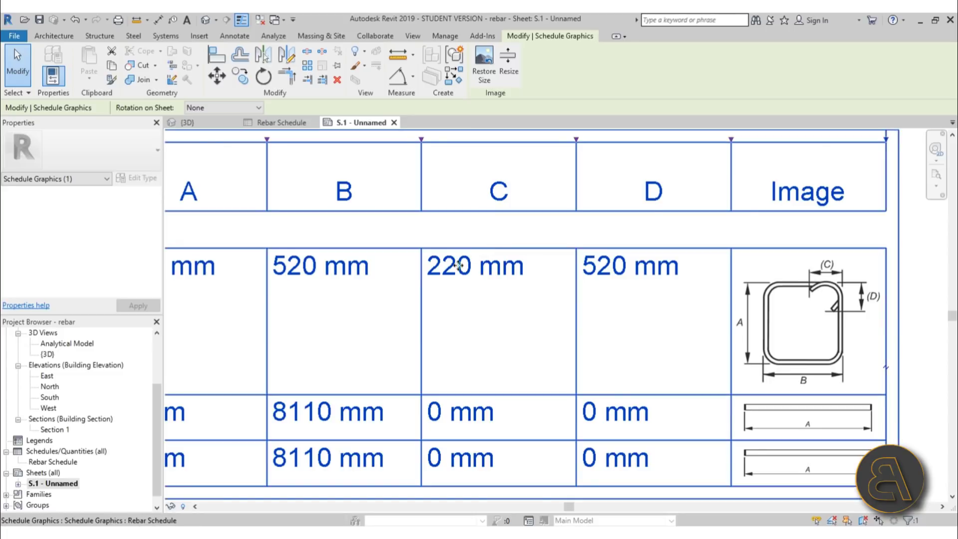
{"action": "scroll", "coordinate": [670, 255], "scroll_direction": "down", "scroll_amount": 2}
{"action": "scroll", "coordinate": [778, 344], "scroll_direction": "up", "scroll_amount": 2}
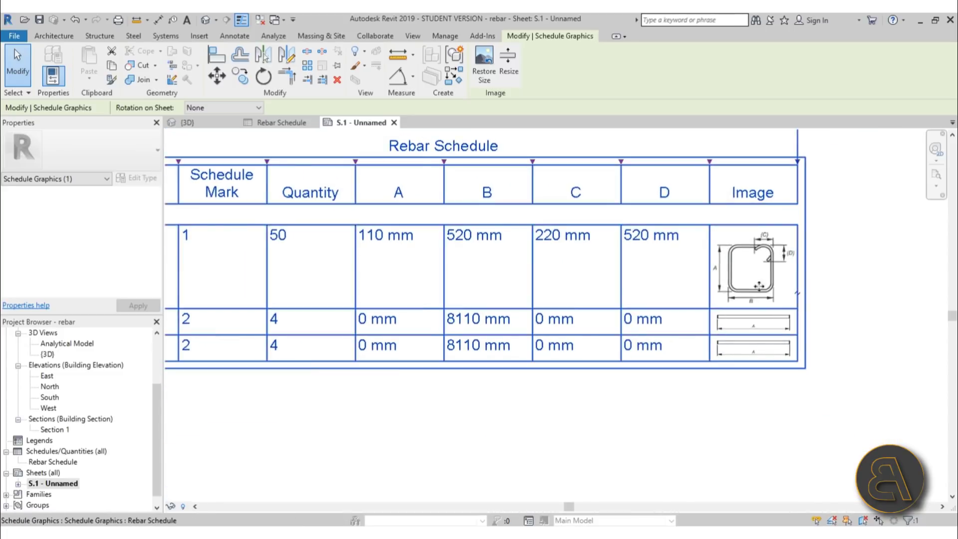
{"action": "scroll", "coordinate": [767, 288], "scroll_direction": "down", "scroll_amount": 3}
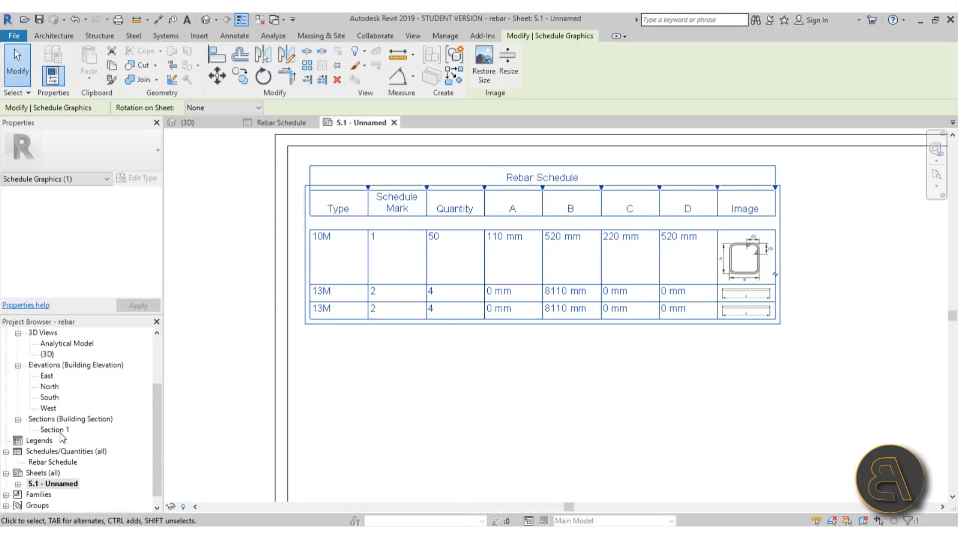
Widen the Image column of the Rebar Schedule to nearly twice its width
{"action": "double_click", "coordinate": [52, 462]}
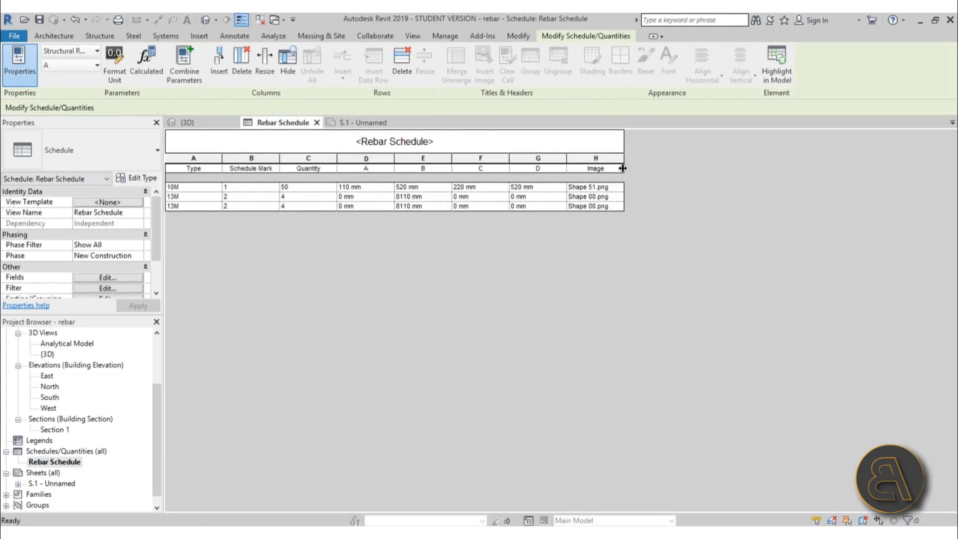
{"action": "left_click", "coordinate": [623, 168]}
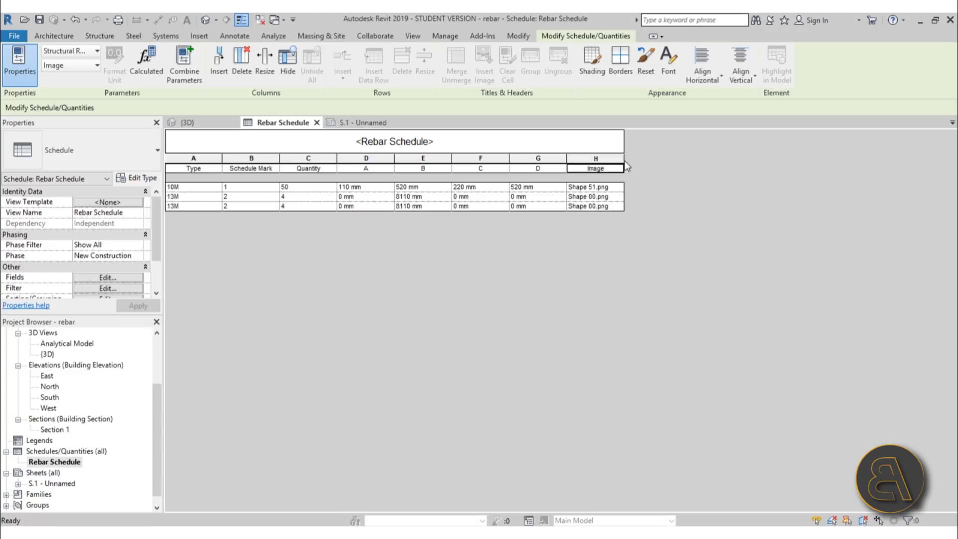
{"action": "left_click", "coordinate": [606, 188]}
{"action": "left_click_drag", "start_coordinate": [608, 196], "coordinate": [678, 158]}
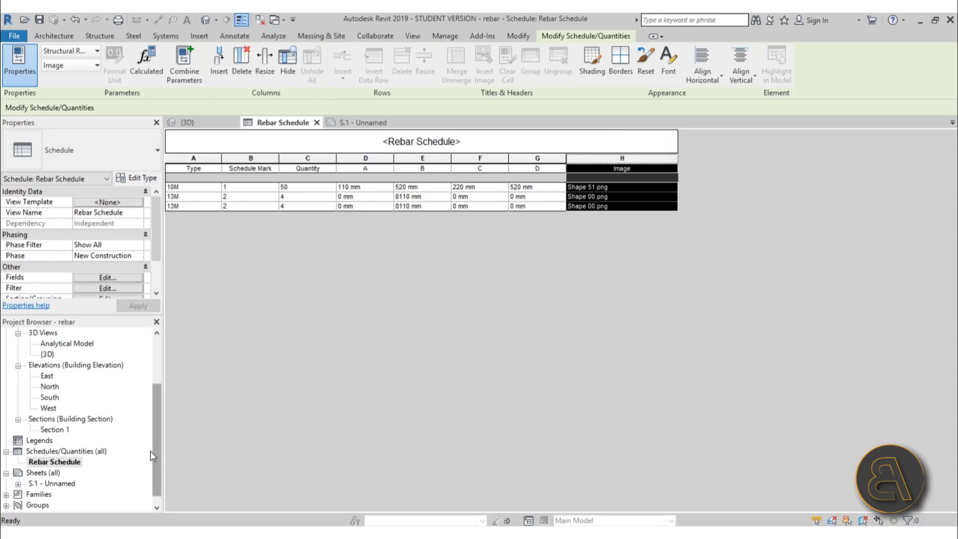
Examine the Rebar Schedule and its resized bar shape images on sheet S.1
{"action": "double_click", "coordinate": [51, 483]}
{"action": "scroll", "coordinate": [625, 344], "scroll_direction": "down", "scroll_amount": 1}
{"action": "scroll", "coordinate": [621, 349], "scroll_direction": "up", "scroll_amount": 5}
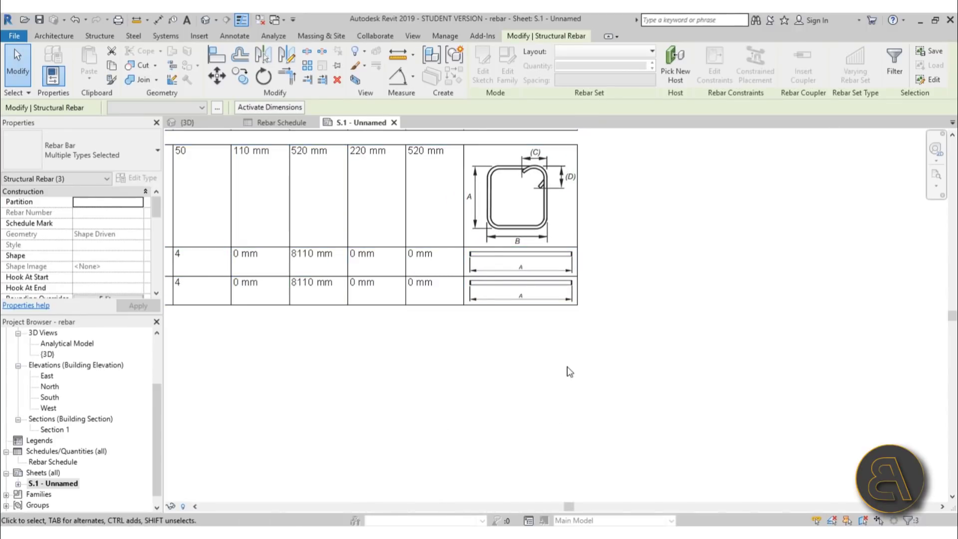
{"action": "scroll", "coordinate": [651, 373], "scroll_direction": "down", "scroll_amount": 1}
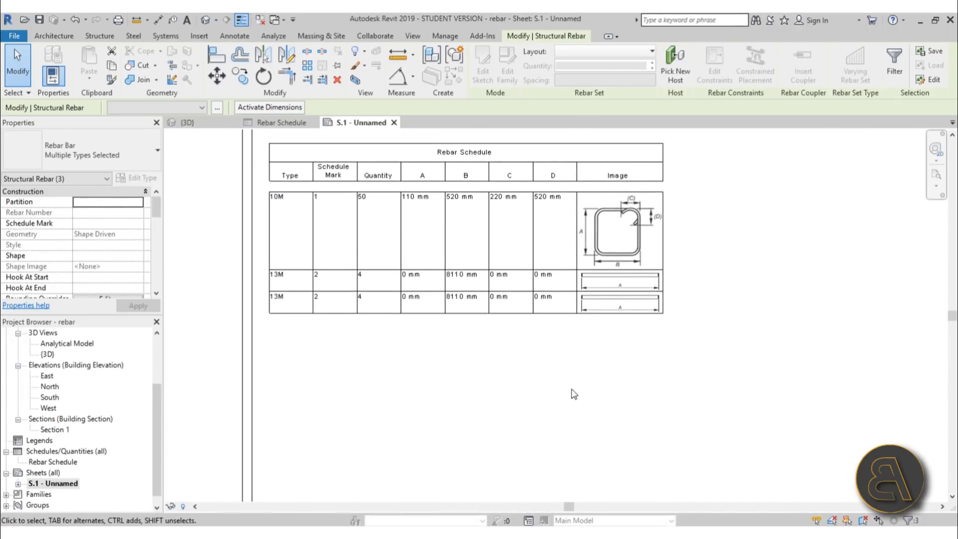
{"action": "scroll", "coordinate": [513, 403], "scroll_direction": "down", "scroll_amount": 2}
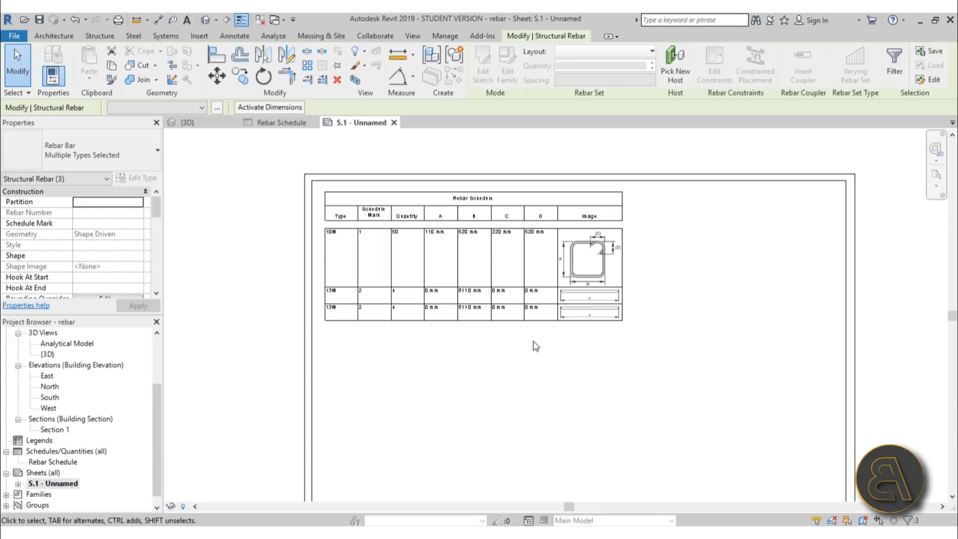
{"action": "scroll", "coordinate": [584, 310], "scroll_direction": "down", "scroll_amount": 1}
{"action": "middle_click_drag", "start_coordinate": [533, 315], "coordinate": [530, 336]}
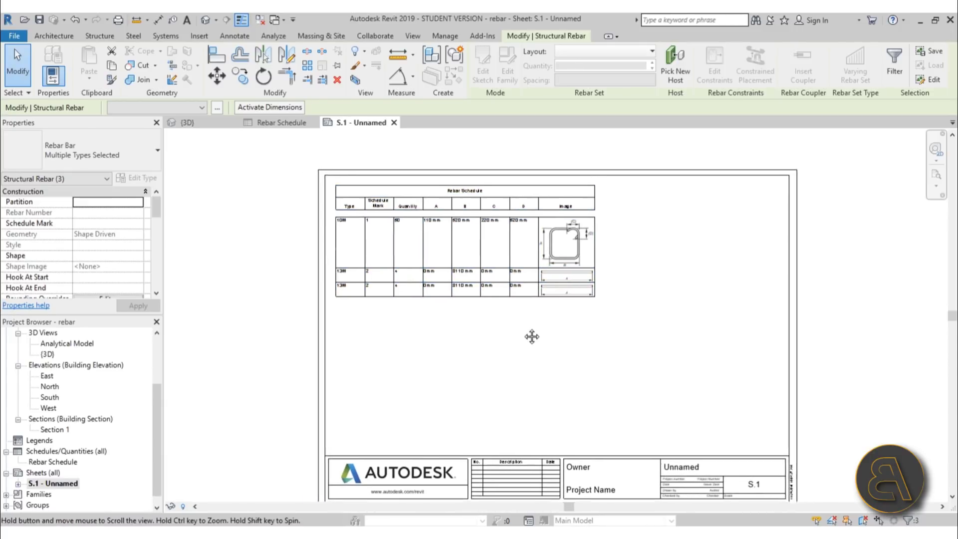
{"action": "key", "text": "Escape"}
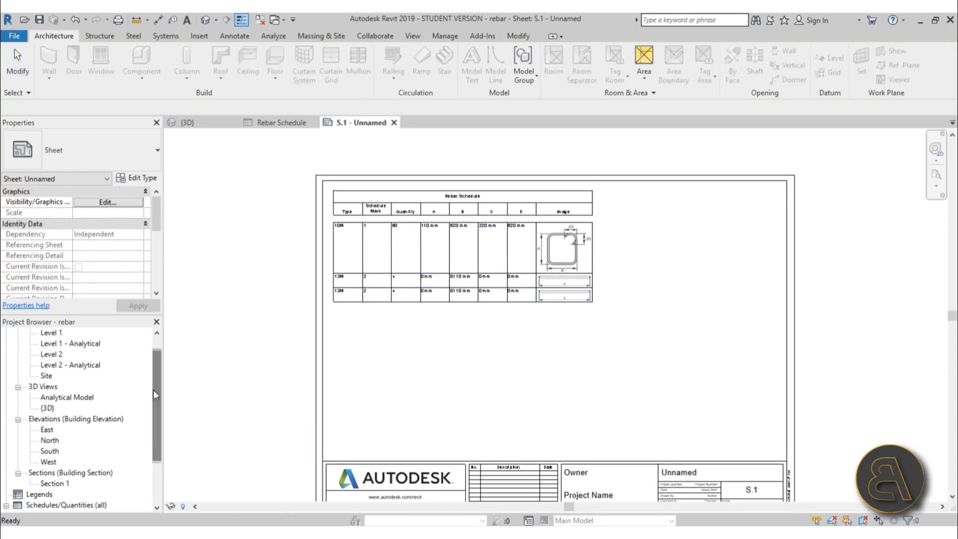
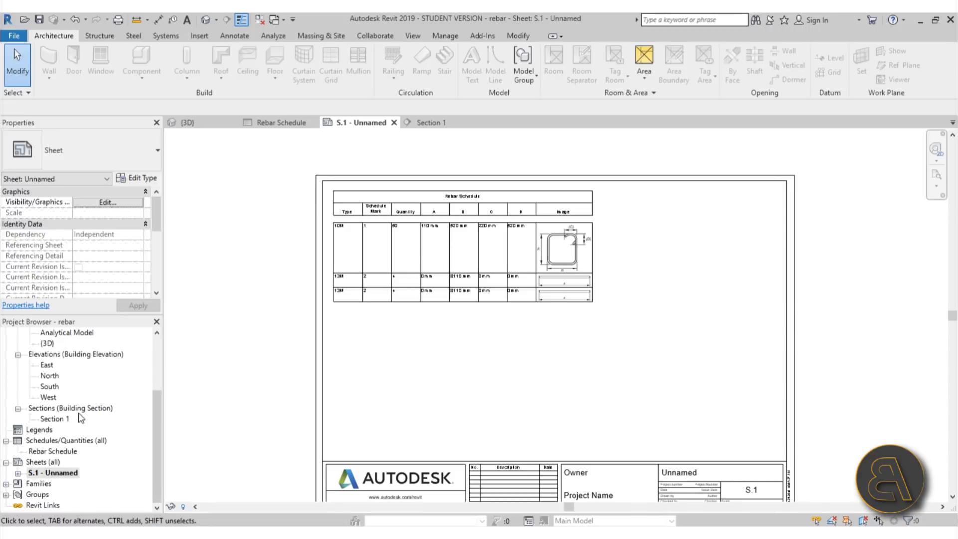
Place the Section 1 view on sheet S.1 and move it into the empty area beside the Rebar Schedule
{"action": "left_click_drag", "start_coordinate": [55, 422], "coordinate": [553, 394]}
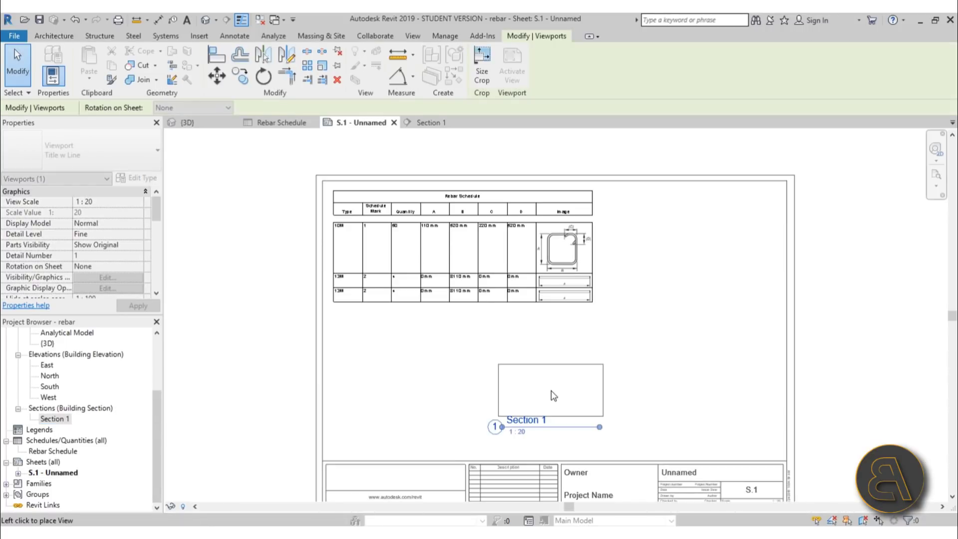
{"action": "left_click", "coordinate": [451, 381]}
{"action": "left_click", "coordinate": [584, 436]}
{"action": "scroll", "coordinate": [559, 408], "scroll_direction": "up", "scroll_amount": 2}
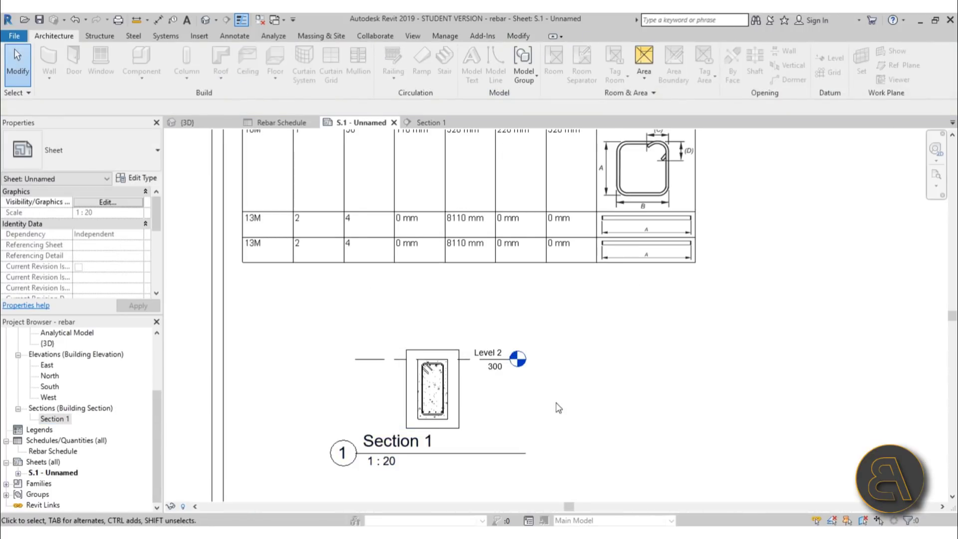
{"action": "scroll", "coordinate": [549, 369], "scroll_direction": "down", "scroll_amount": 2}
{"action": "scroll", "coordinate": [499, 368], "scroll_direction": "up", "scroll_amount": 1}
{"action": "left_click_drag", "start_coordinate": [429, 365], "coordinate": [705, 207]}
{"action": "left_click", "coordinate": [709, 322]}
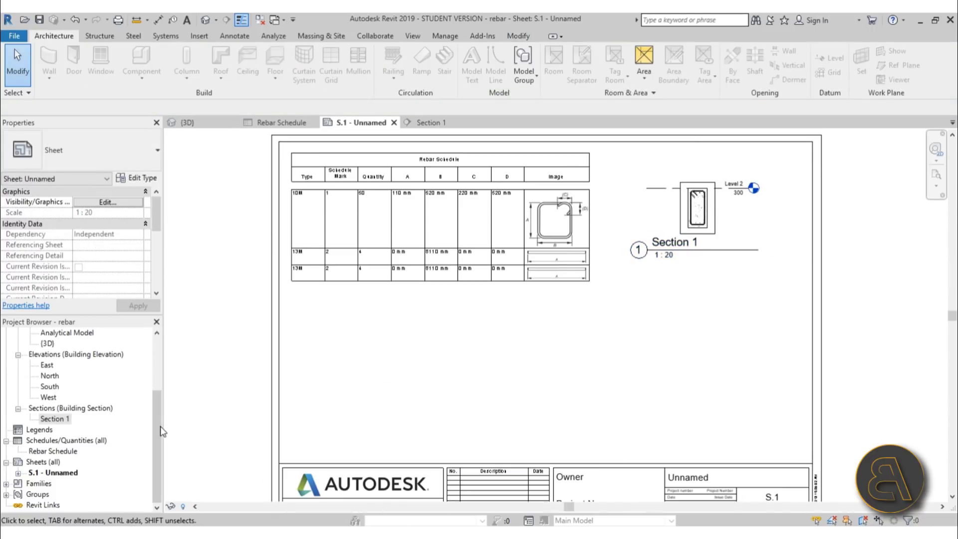
Draw a building section lengthwise through both columns in the Level 1 structural plan, dismissing the save reminder without saving
{"action": "scroll", "coordinate": [160, 420], "scroll_direction": "up", "scroll_amount": 4}
{"action": "double_click", "coordinate": [52, 354]}
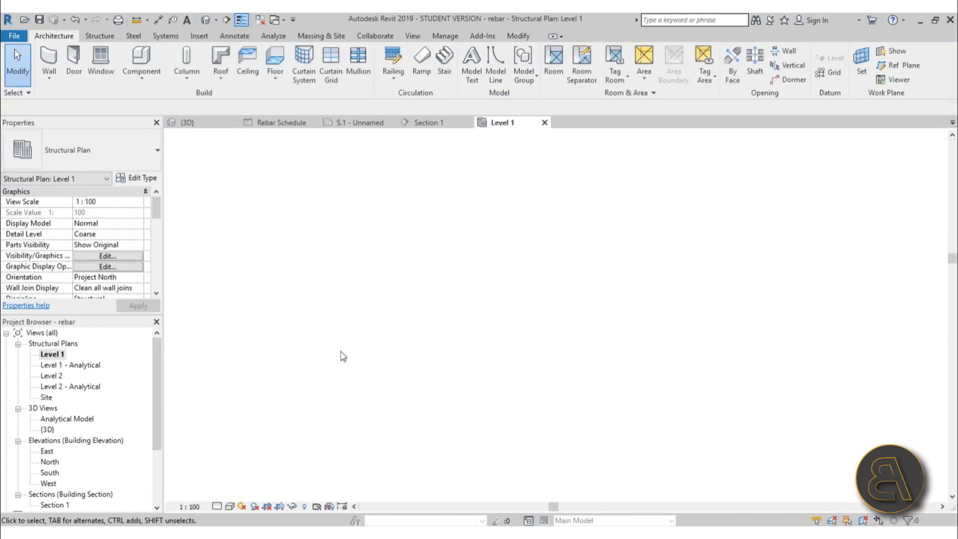
{"action": "scroll", "coordinate": [554, 319], "scroll_direction": "up", "scroll_amount": 5}
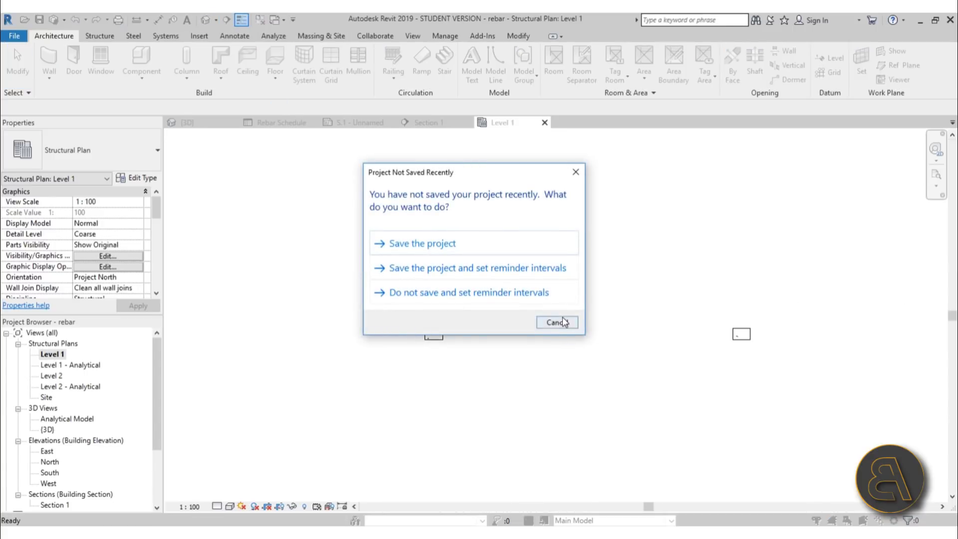
{"action": "left_click", "coordinate": [556, 322]}
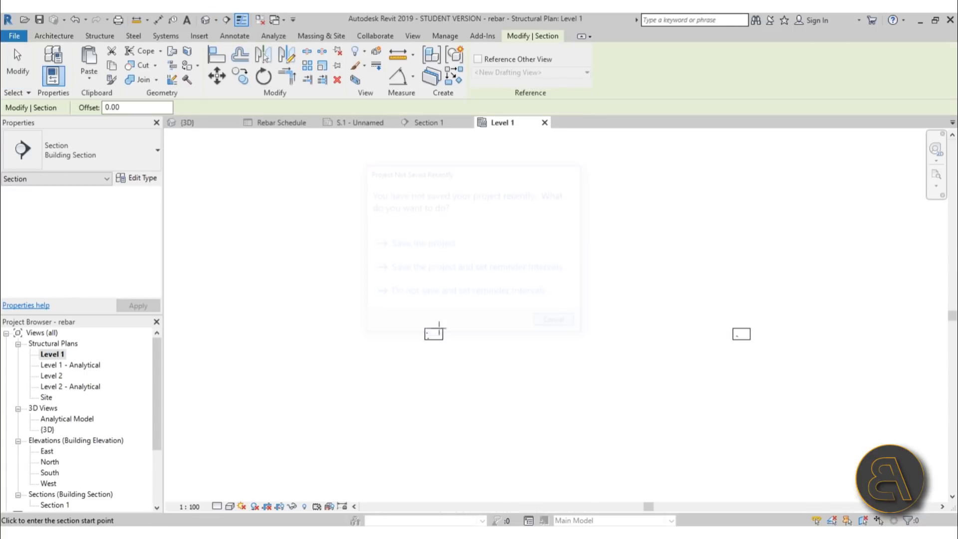
{"action": "left_click", "coordinate": [366, 336]}
{"action": "left_click", "coordinate": [842, 335]}
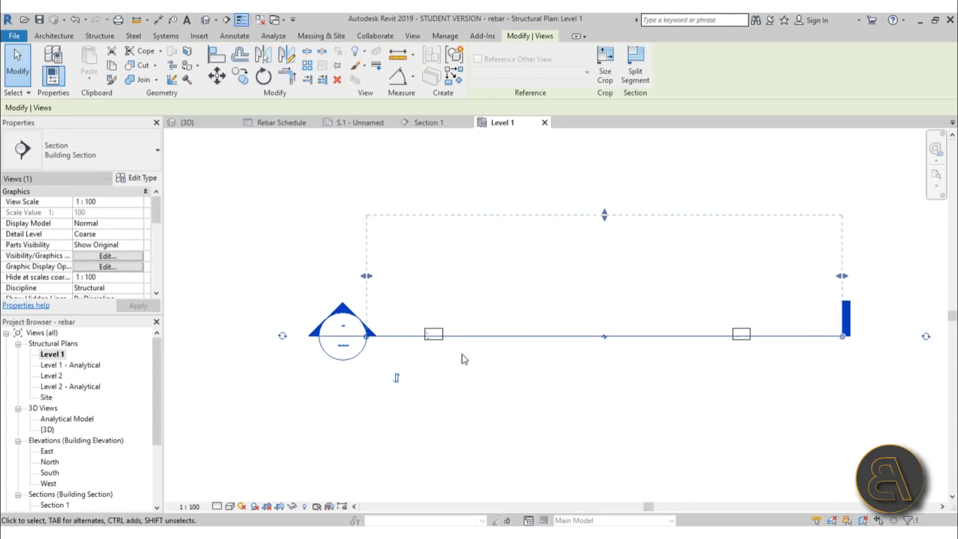
Open the new lengthwise section view and set its detail level to Fine
{"action": "double_click", "coordinate": [345, 313]}
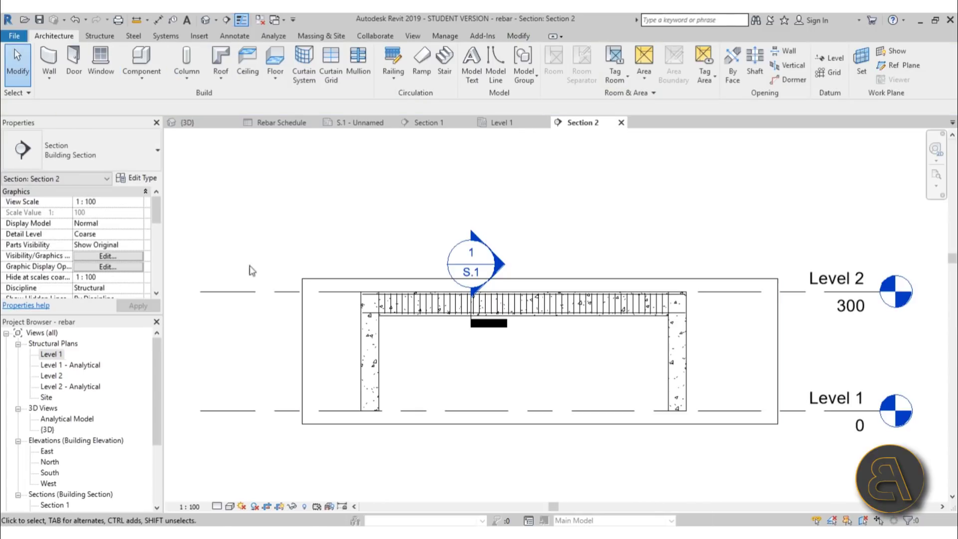
{"action": "scroll", "coordinate": [342, 306], "scroll_direction": "up", "scroll_amount": 5}
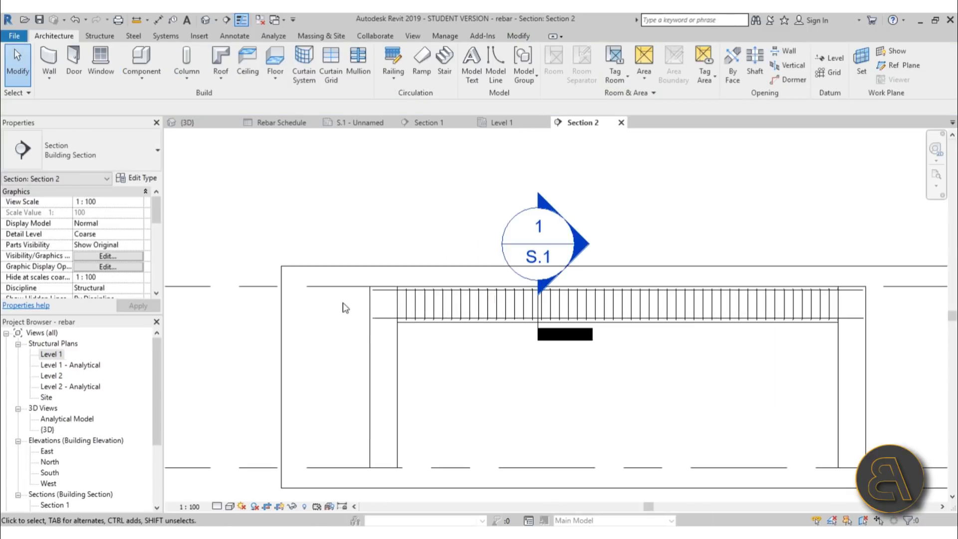
{"action": "left_click", "coordinate": [216, 506]}
{"action": "left_click", "coordinate": [234, 493]}
{"action": "scroll", "coordinate": [270, 206], "scroll_direction": "up", "scroll_amount": 5}
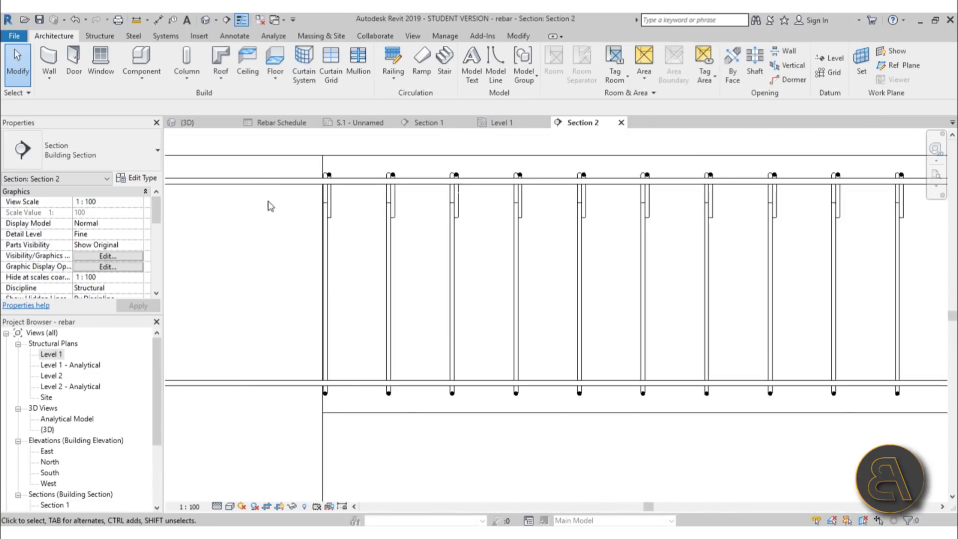
{"action": "scroll", "coordinate": [299, 209], "scroll_direction": "down", "scroll_amount": 3}
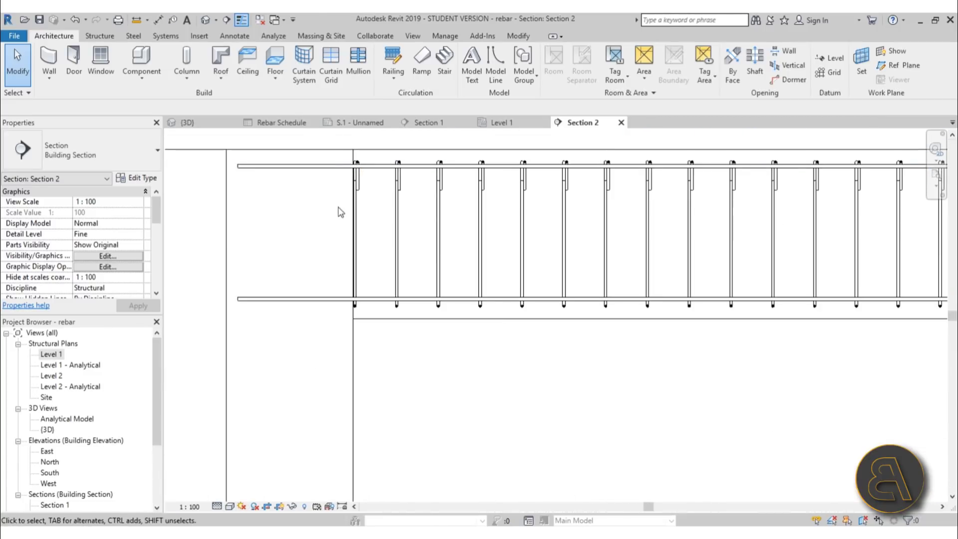
{"action": "scroll", "coordinate": [327, 235], "scroll_direction": "down", "scroll_amount": 5}
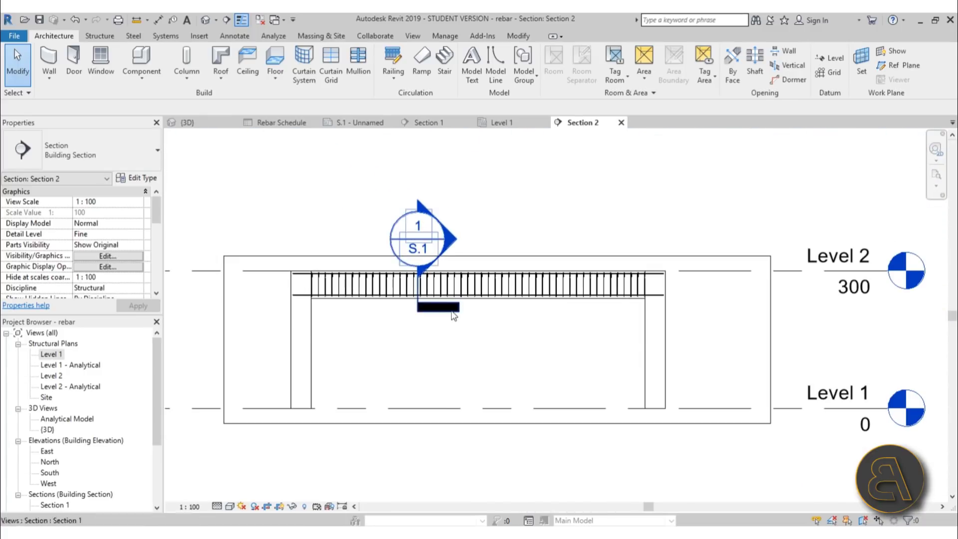
Stretch both ends of the Section 1 marker in Section 2 so its head and tail lie outside the crop boundary
{"action": "left_click", "coordinate": [446, 311]}
{"action": "left_click_drag", "start_coordinate": [419, 304], "coordinate": [419, 441]}
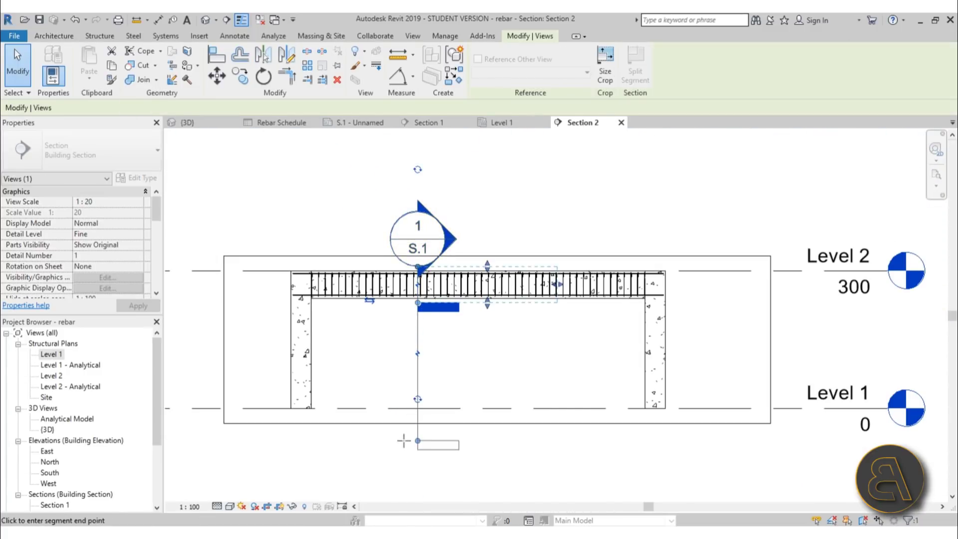
{"action": "left_click_drag", "start_coordinate": [424, 240], "coordinate": [424, 205]}
{"action": "scroll", "coordinate": [549, 227], "scroll_direction": "down", "scroll_amount": 3}
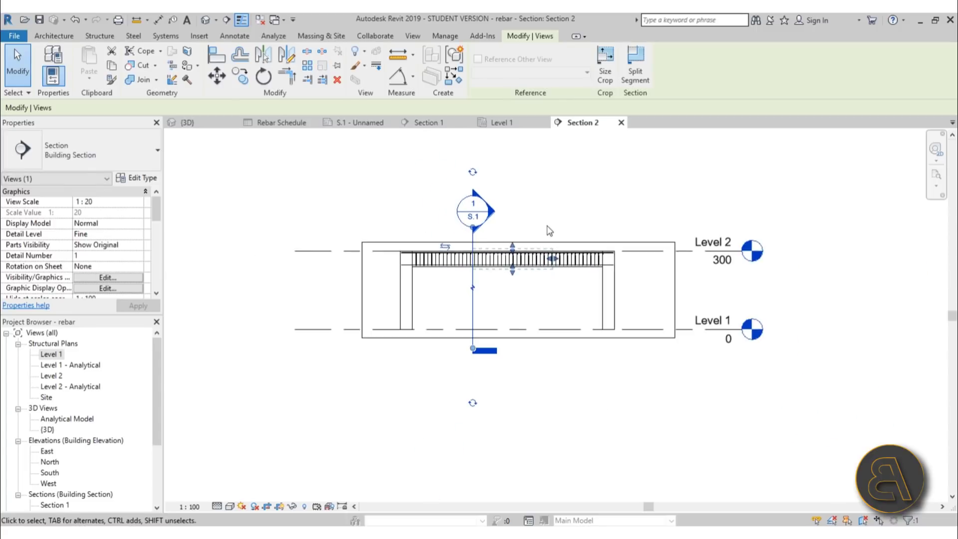
{"action": "scroll", "coordinate": [505, 266], "scroll_direction": "up", "scroll_amount": 2}
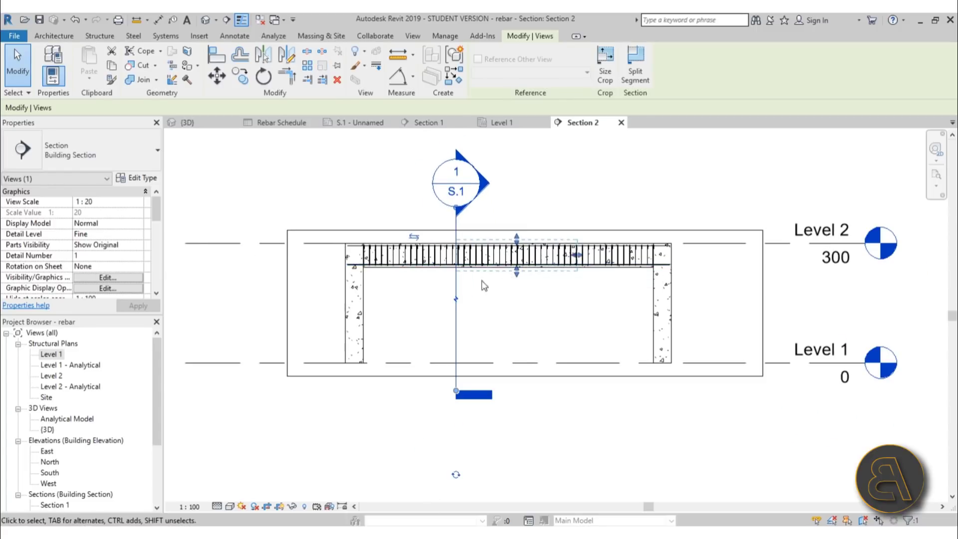
Set the Section 2 view scale to 1:20
{"action": "left_click", "coordinate": [189, 506]}
{"action": "left_click", "coordinate": [215, 397]}
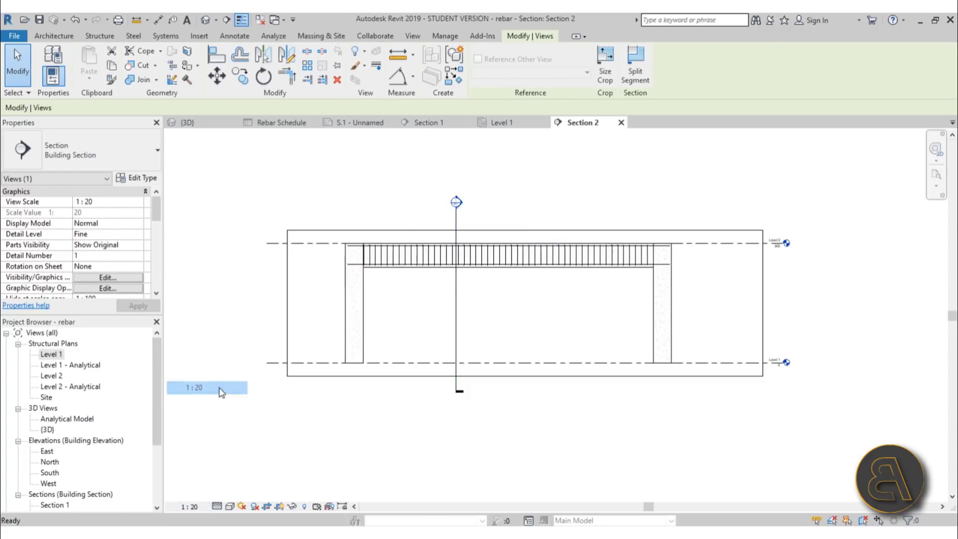
{"action": "key", "text": "Escape"}
{"action": "scroll", "coordinate": [478, 265], "scroll_direction": "up", "scroll_amount": 1}
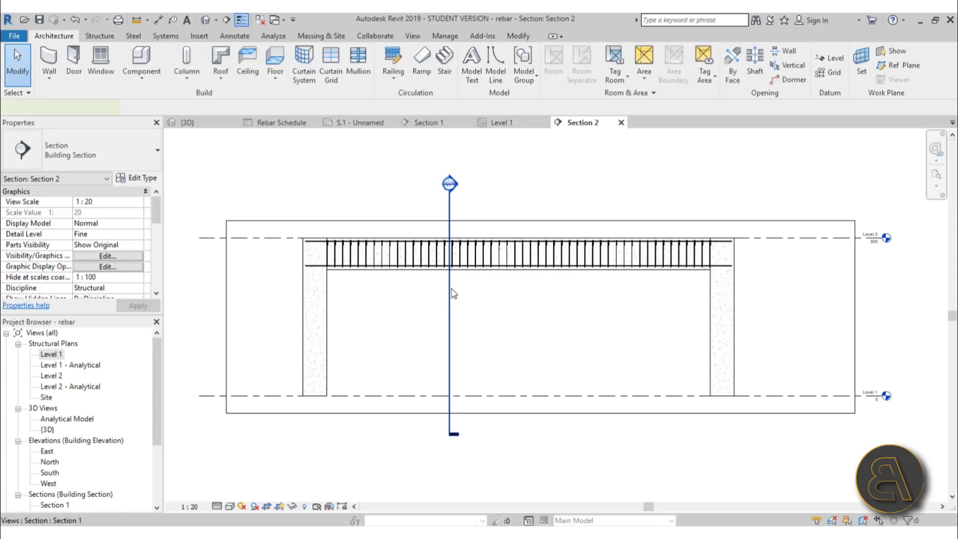
Temporarily hide the Section 1 marker element in the Section 2 view
{"action": "left_click", "coordinate": [453, 293]}
{"action": "left_click", "coordinate": [216, 327]}
{"action": "left_click", "coordinate": [450, 317]}
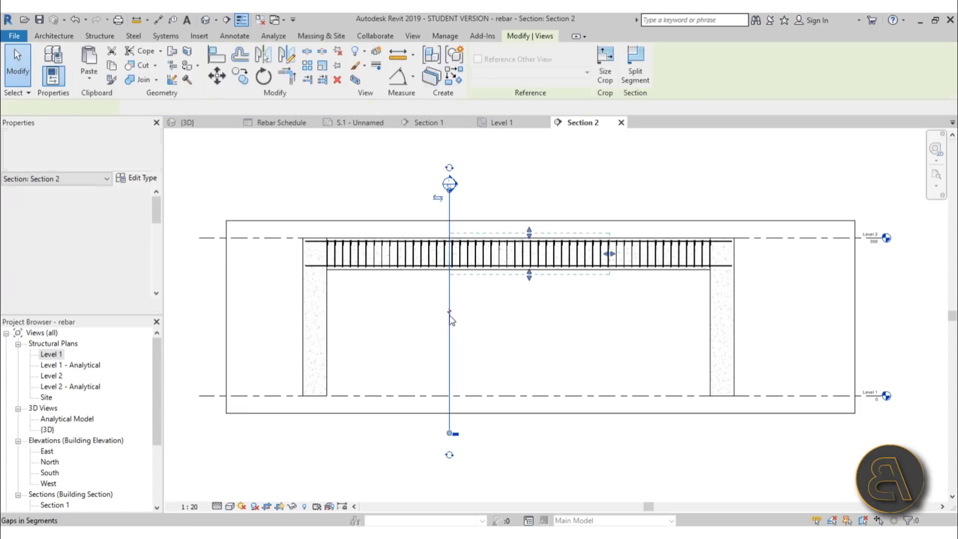
{"action": "left_click", "coordinate": [298, 507]}
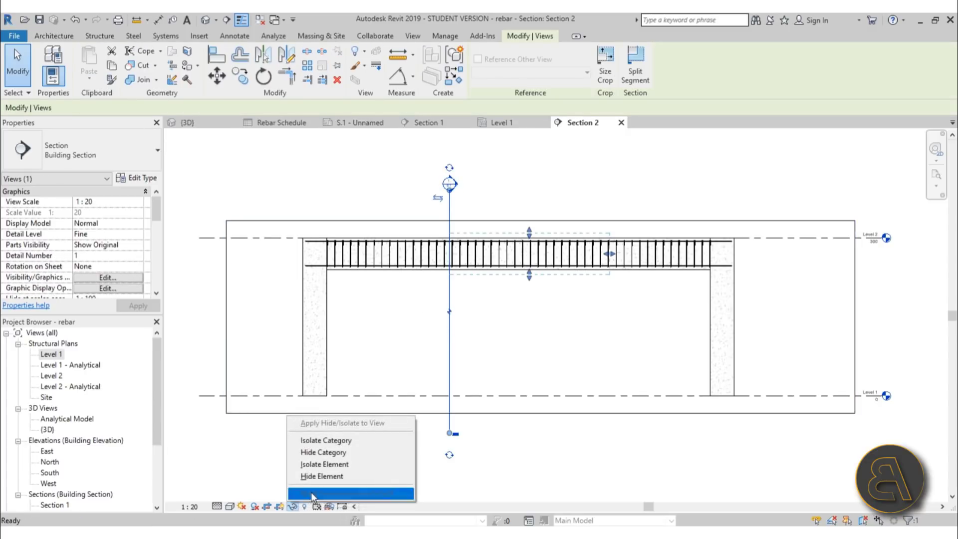
{"action": "left_click", "coordinate": [325, 477]}
Narrow the Section 2 crop region on both sides to just outside the two columns
{"action": "left_click", "coordinate": [226, 324]}
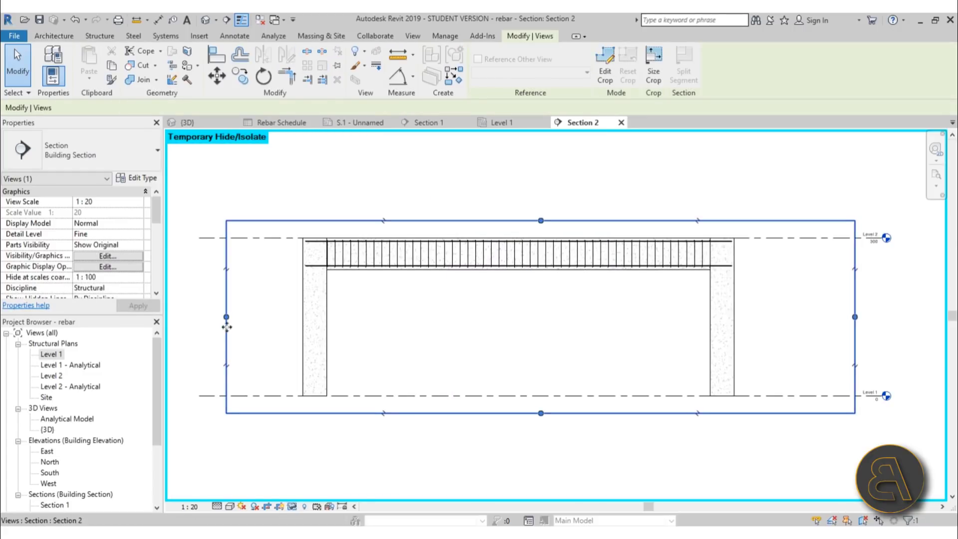
{"action": "left_click_drag", "start_coordinate": [226, 325], "coordinate": [295, 315]}
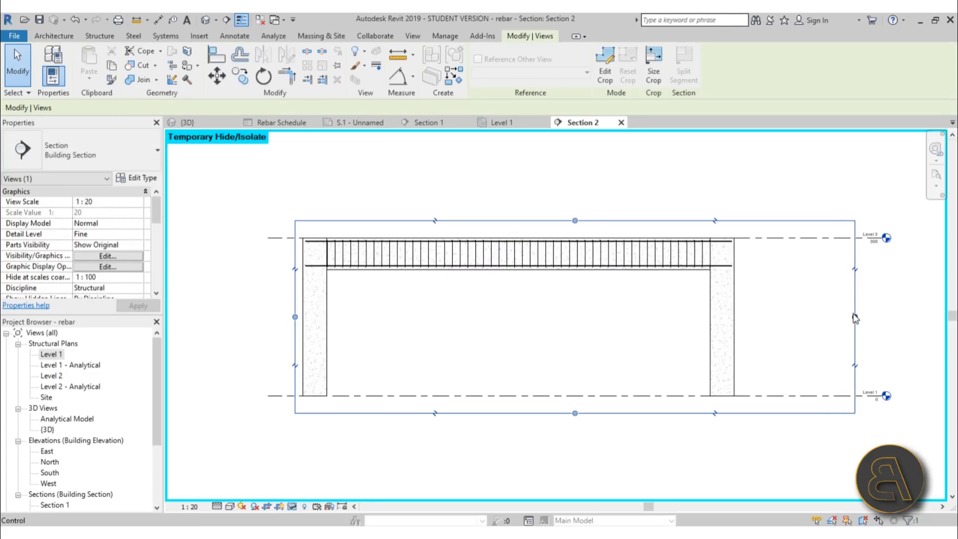
{"action": "left_click_drag", "start_coordinate": [855, 317], "coordinate": [744, 317]}
{"action": "left_click", "coordinate": [678, 343]}
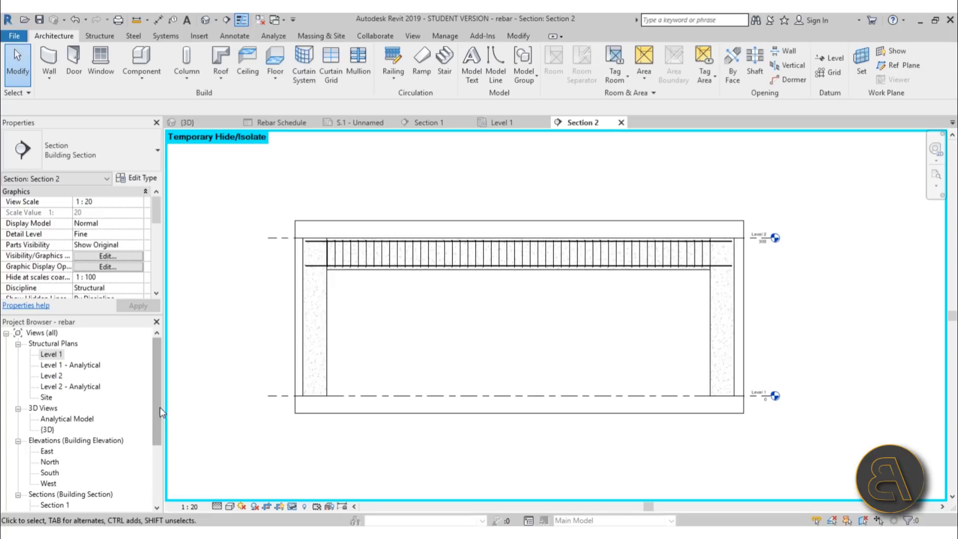
Open sheet S.1 and place the Section 2 view on it below the Rebar Schedule
{"action": "left_click_drag", "start_coordinate": [159, 407], "coordinate": [159, 465]}
{"action": "left_click", "coordinate": [54, 474]}
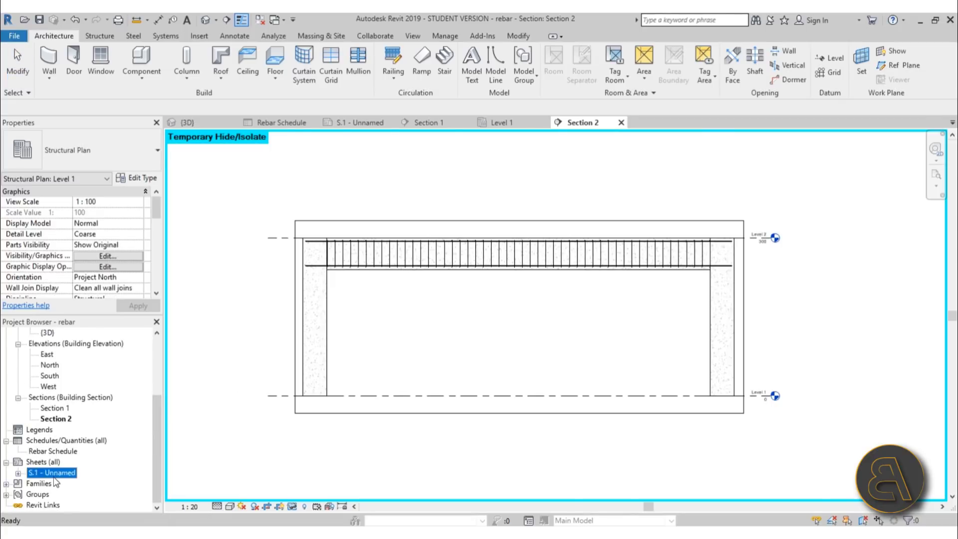
{"action": "double_click", "coordinate": [53, 474]}
{"action": "left_click_drag", "start_coordinate": [158, 412], "coordinate": [157, 366]}
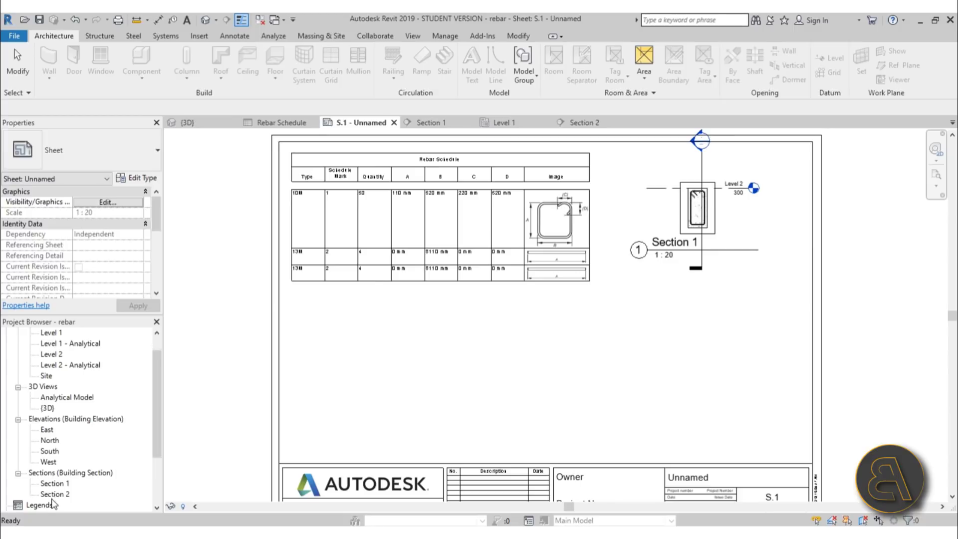
{"action": "left_click_drag", "start_coordinate": [55, 494], "coordinate": [95, 500]}
{"action": "left_click_drag", "start_coordinate": [527, 347], "coordinate": [535, 367]}
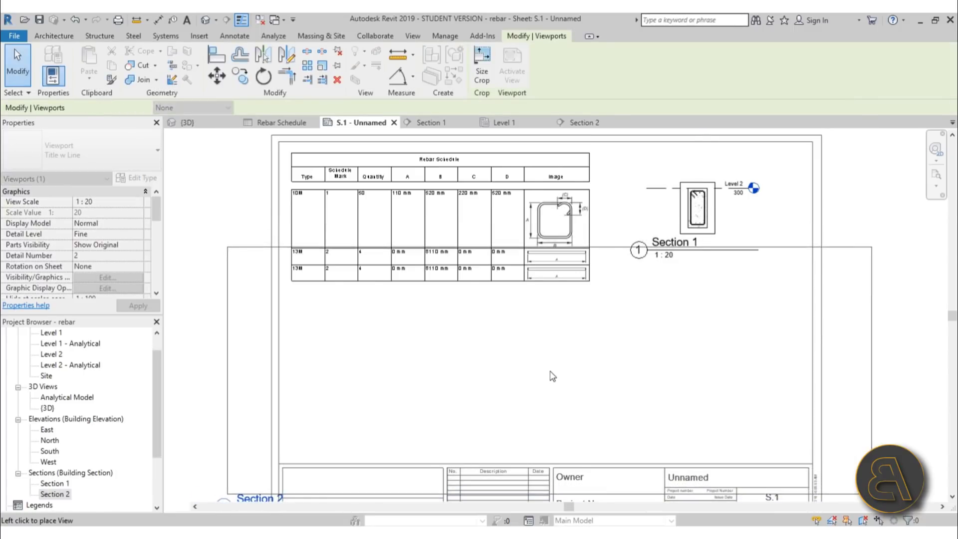
{"action": "left_click", "coordinate": [549, 374]}
{"action": "scroll", "coordinate": [444, 247], "scroll_direction": "down", "scroll_amount": 2}
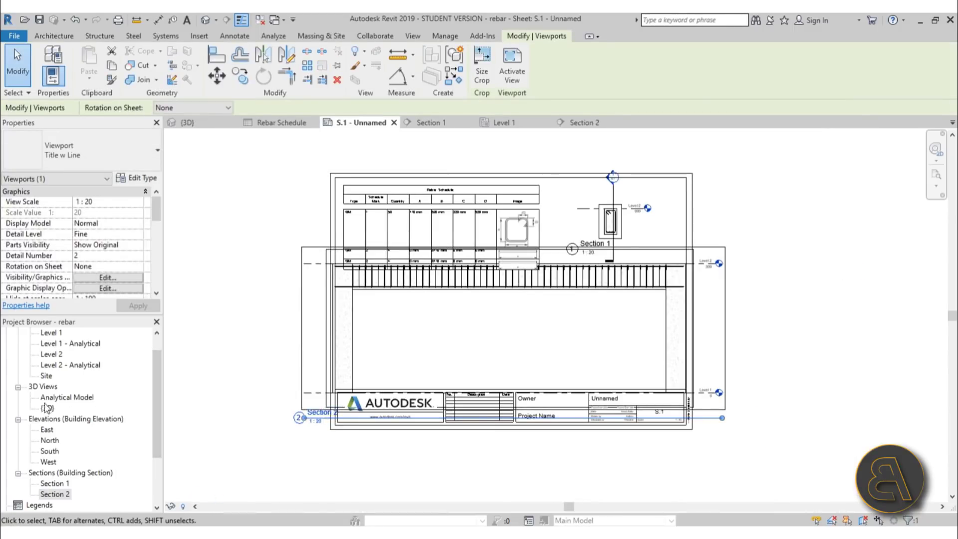
Open the Section 2 view, set its scale to 1:25, and return to sheet S.1
{"action": "double_click", "coordinate": [55, 494]}
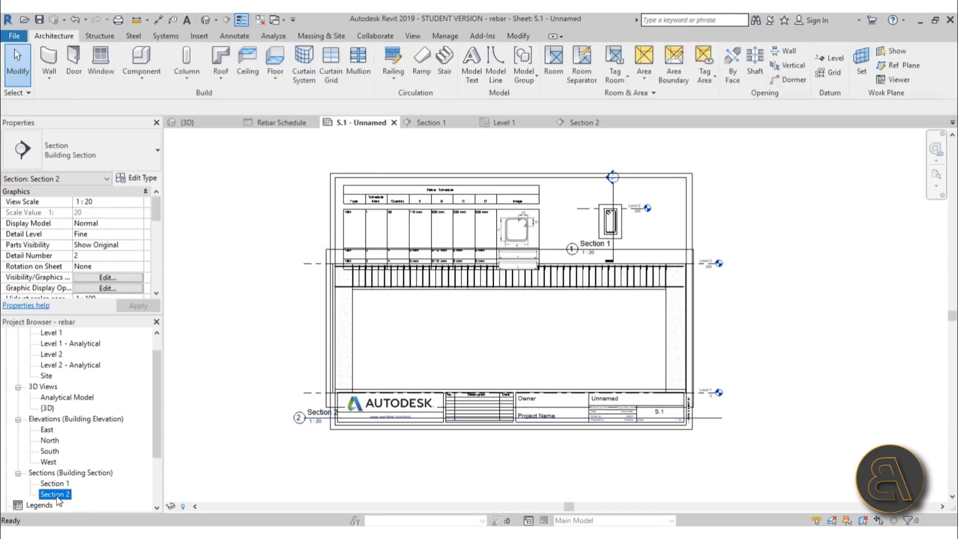
{"action": "left_click", "coordinate": [194, 505]}
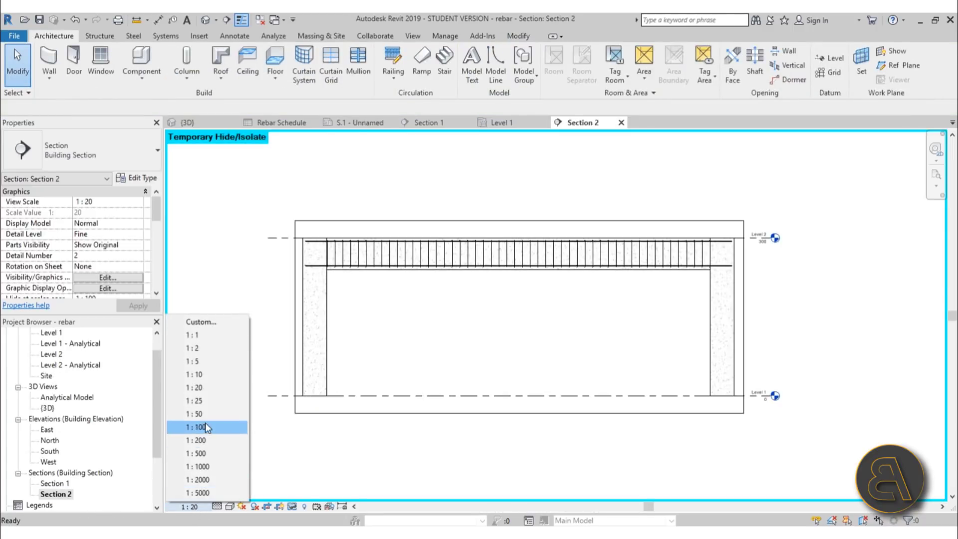
{"action": "left_click", "coordinate": [205, 403]}
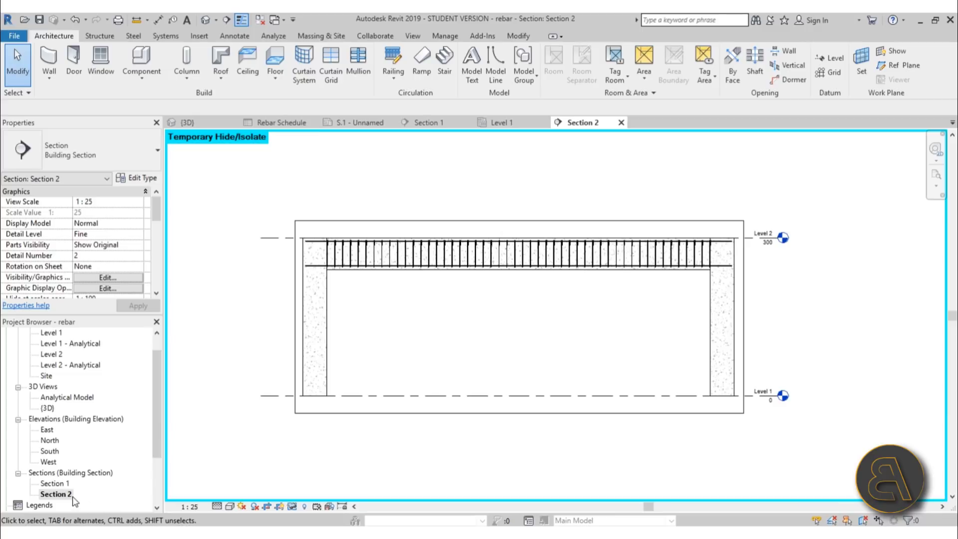
{"action": "scroll", "coordinate": [80, 429], "scroll_direction": "down", "scroll_amount": 3}
{"action": "double_click", "coordinate": [53, 472]}
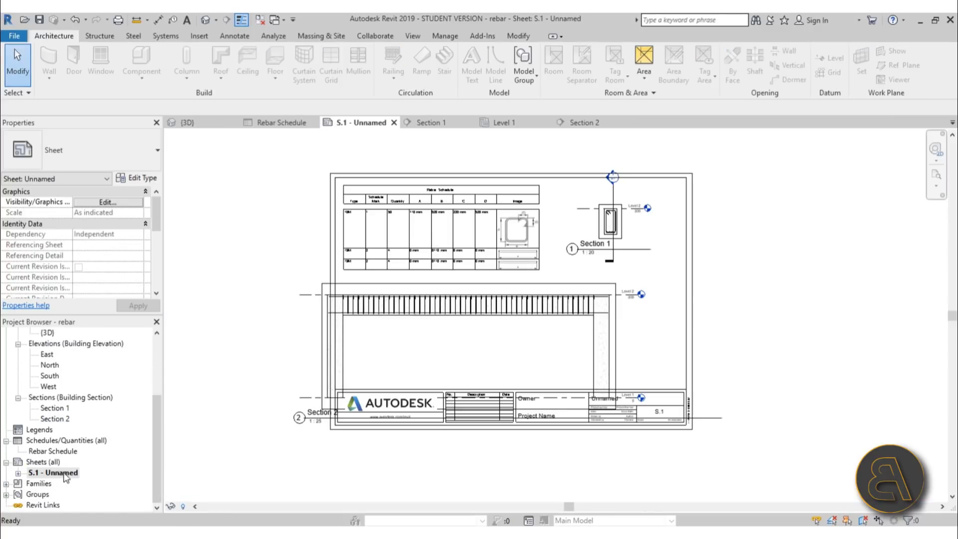
Move the Section 2 viewport up and to the right on sheet S.1, just under the Rebar Schedule
{"action": "left_click", "coordinate": [494, 310]}
{"action": "scroll", "coordinate": [494, 310], "scroll_direction": "up", "scroll_amount": 1}
{"action": "left_click_drag", "start_coordinate": [494, 310], "coordinate": [540, 286]}
{"action": "scroll", "coordinate": [619, 307], "scroll_direction": "up", "scroll_amount": 2}
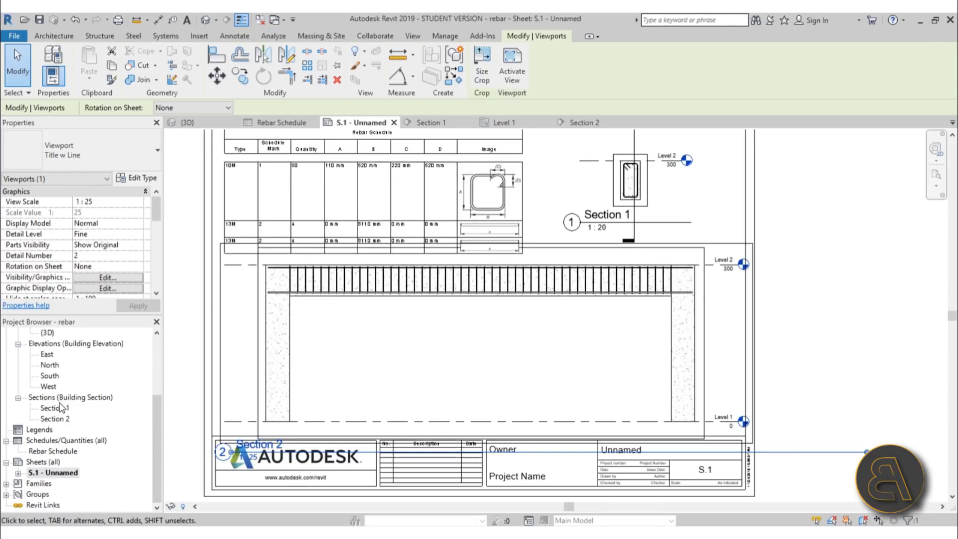
Reopen the Section 2 view and give it a custom view scale of 1:30
{"action": "double_click", "coordinate": [55, 418]}
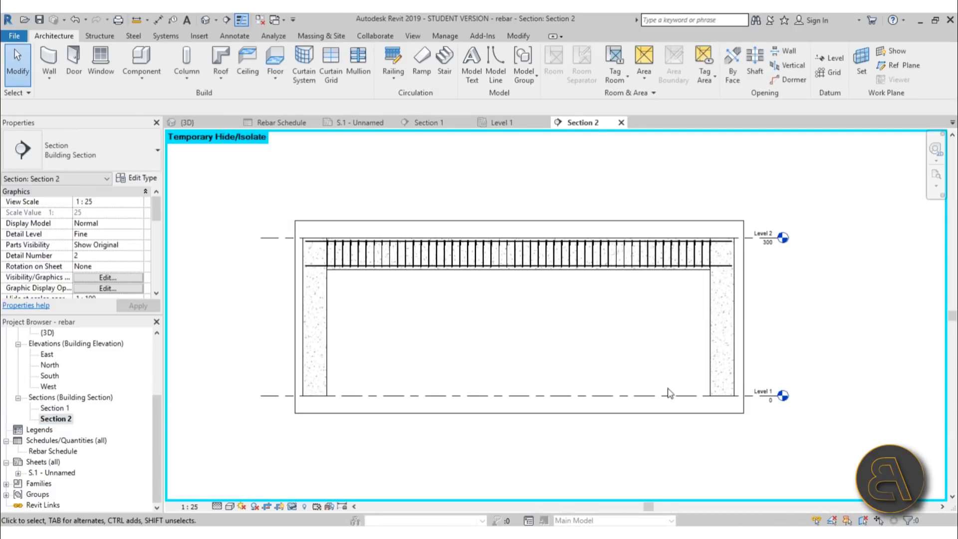
{"action": "left_click", "coordinate": [563, 414]}
{"action": "left_click", "coordinate": [191, 506]}
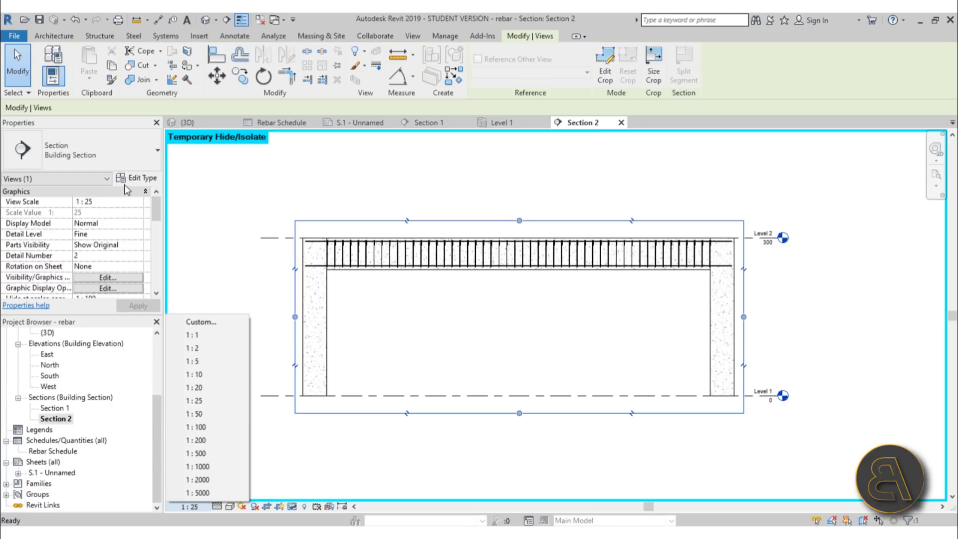
{"action": "left_click", "coordinate": [127, 202]}
{"action": "left_click", "coordinate": [138, 202]}
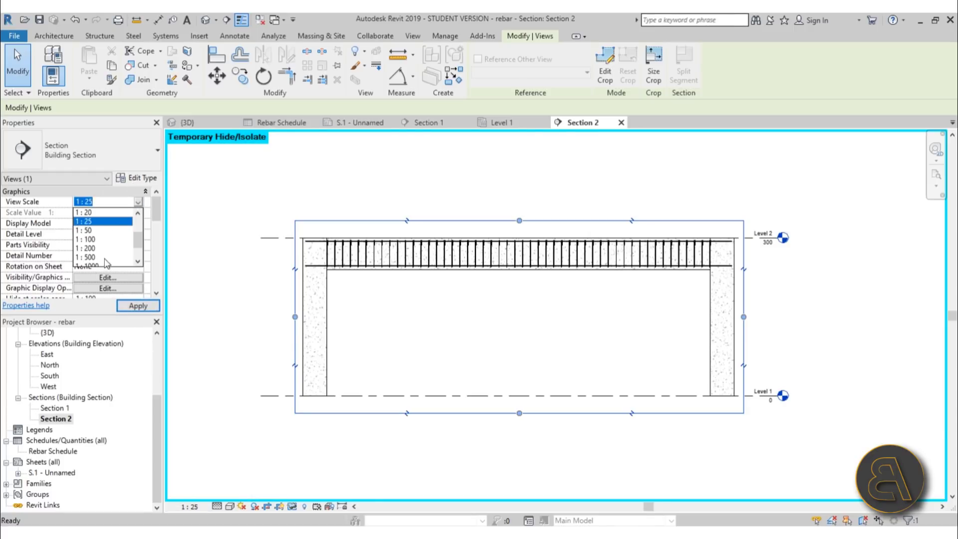
{"action": "scroll", "coordinate": [102, 262], "scroll_direction": "down", "scroll_amount": 2}
{"action": "scroll", "coordinate": [105, 258], "scroll_direction": "up", "scroll_amount": 3}
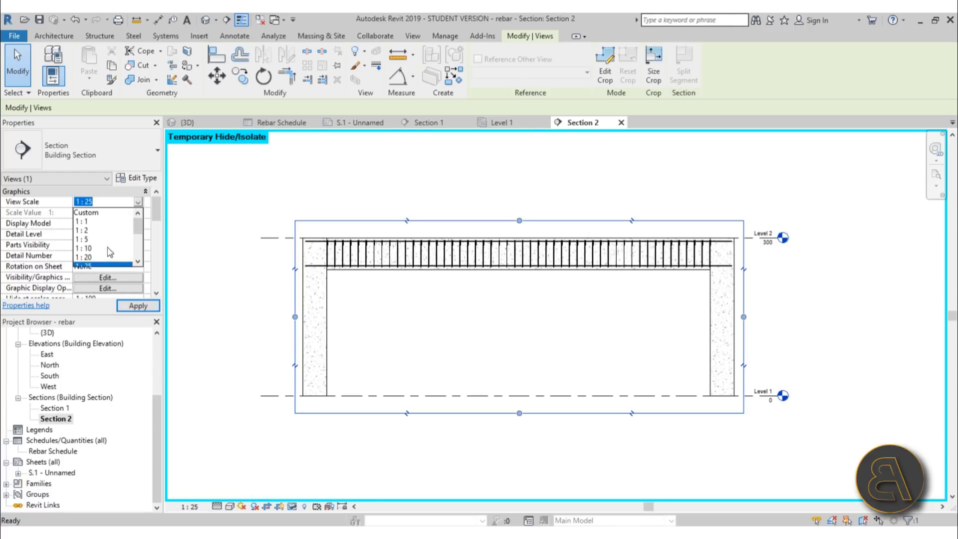
{"action": "left_click", "coordinate": [95, 213]}
{"action": "left_click", "coordinate": [127, 212]}
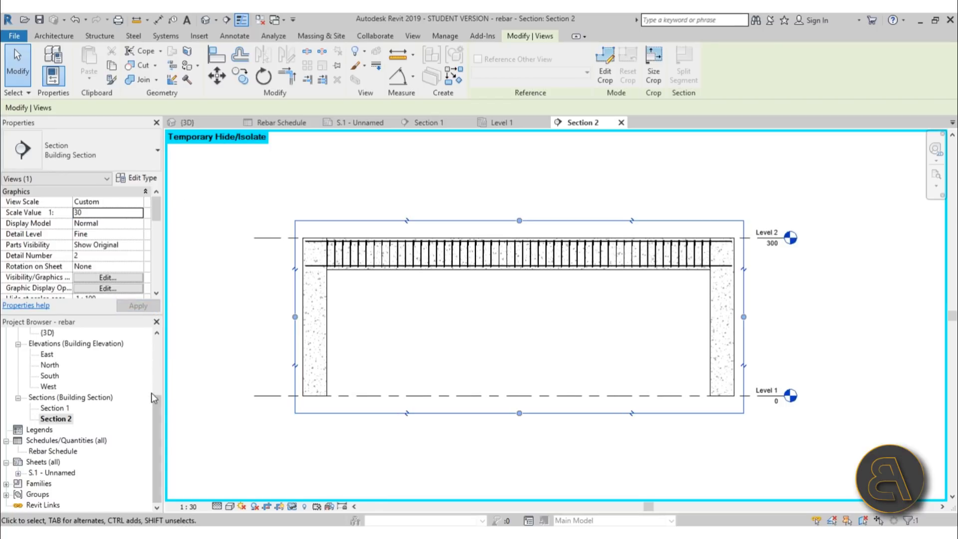
Return to sheet S.1 and move the Section 2 viewport into the space between the Rebar Schedule and the title block
{"action": "left_click", "coordinate": [155, 437]}
{"action": "left_click_drag", "start_coordinate": [56, 419], "coordinate": [50, 473]}
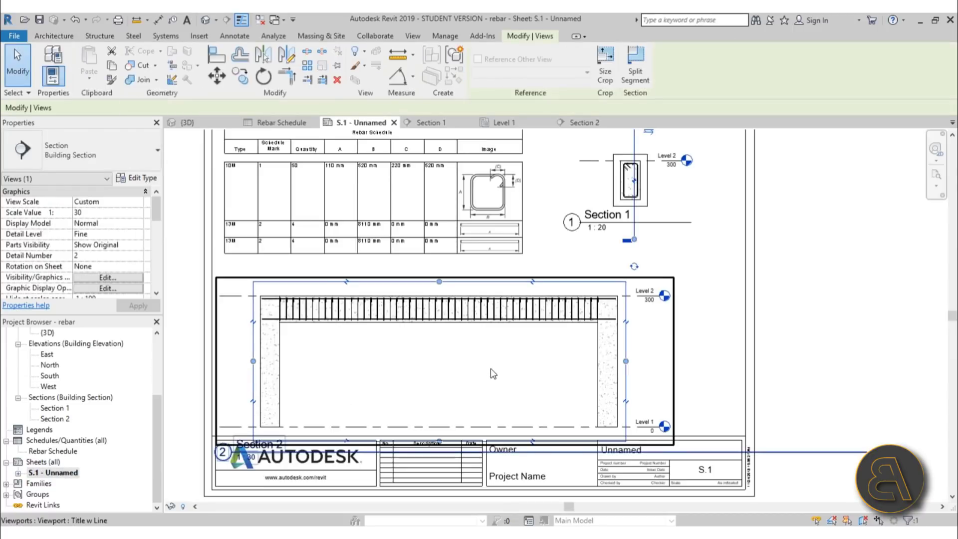
{"action": "left_click", "coordinate": [545, 338]}
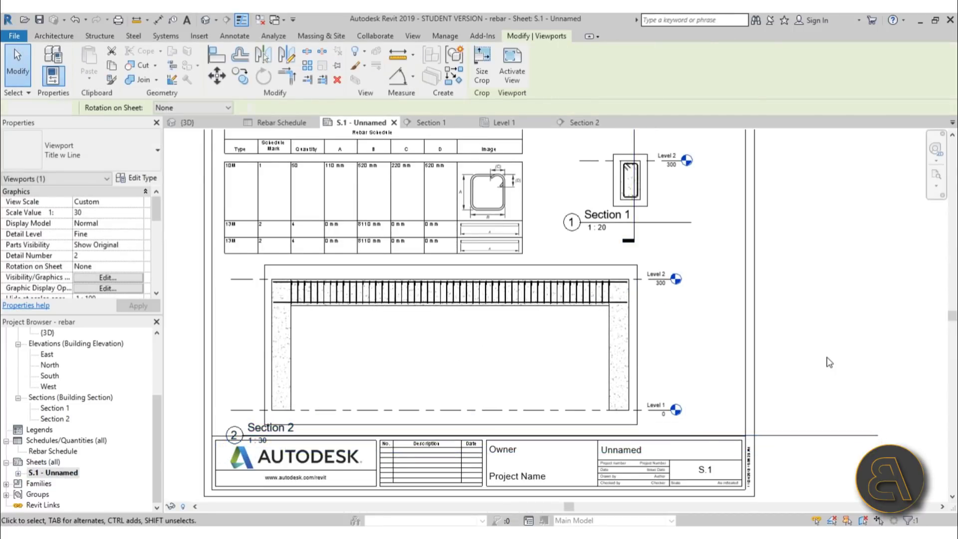
{"action": "left_click", "coordinate": [827, 359]}
Change the Section 2 viewport type on the sheet to No Title
{"action": "left_click", "coordinate": [522, 425]}
{"action": "left_click", "coordinate": [80, 150]}
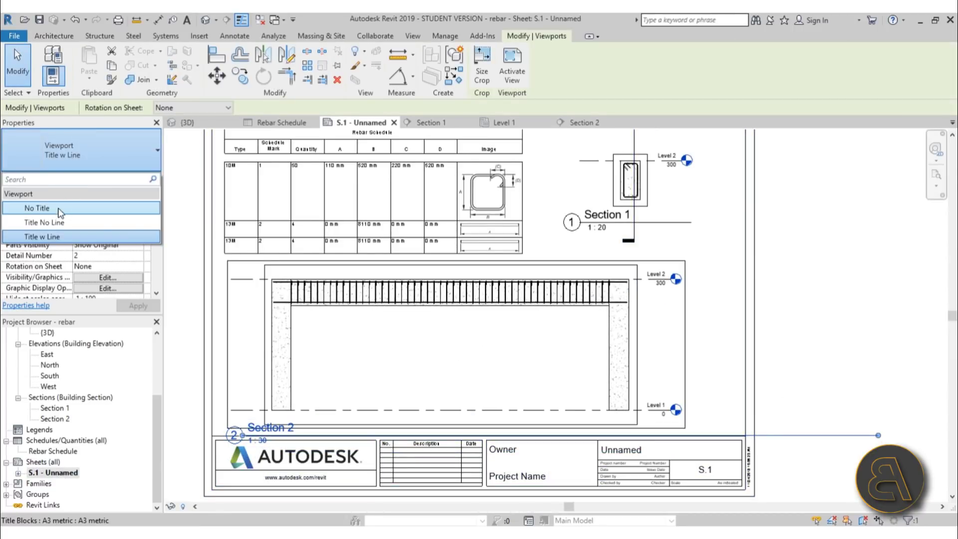
{"action": "left_click", "coordinate": [40, 205]}
{"action": "left_click", "coordinate": [752, 237]}
{"action": "scroll", "coordinate": [752, 237], "scroll_direction": "down", "scroll_amount": 2}
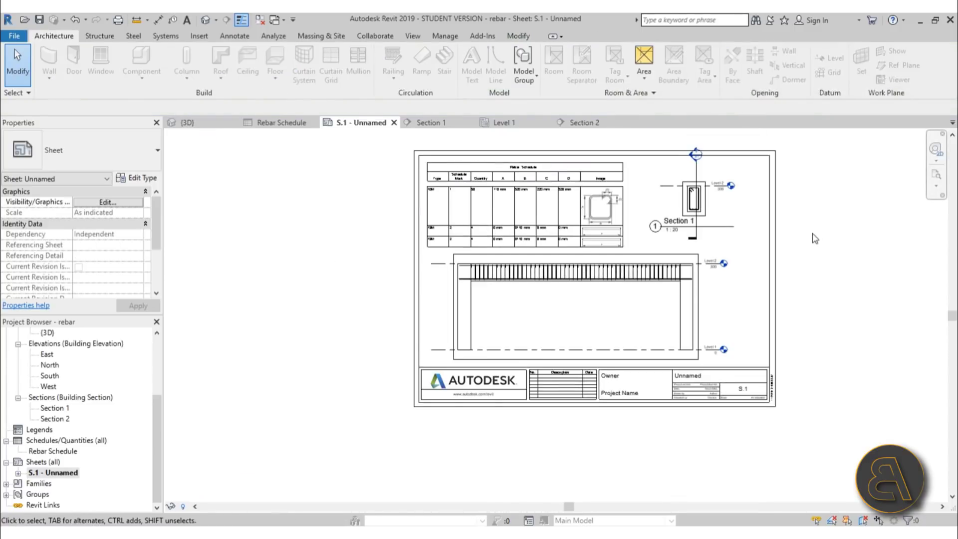
Open the Section 1 view, temporarily hide the Section 2 marker element there, and return to sheet S.1
{"action": "scroll", "coordinate": [662, 199], "scroll_direction": "up", "scroll_amount": 5}
{"action": "left_click", "coordinate": [661, 200]}
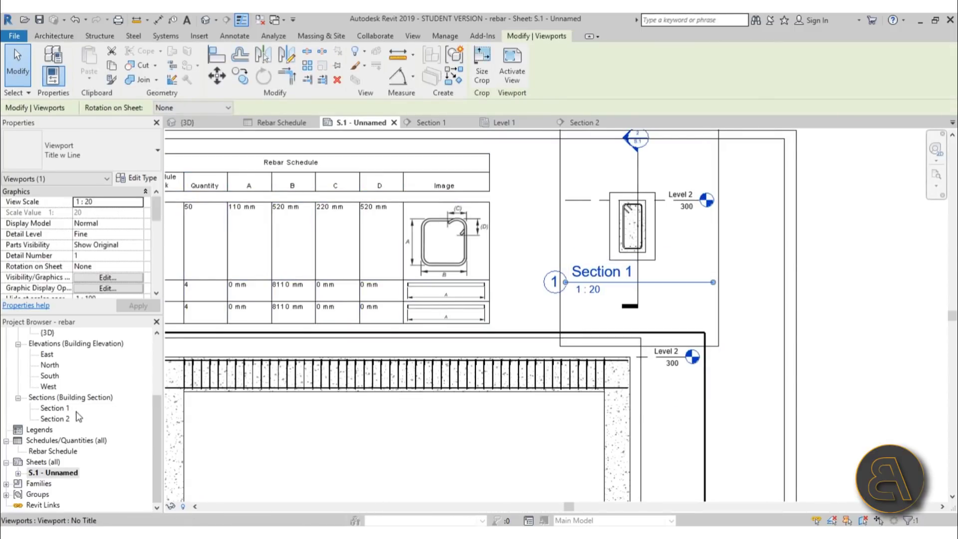
{"action": "double_click", "coordinate": [56, 408]}
{"action": "left_click", "coordinate": [466, 386]}
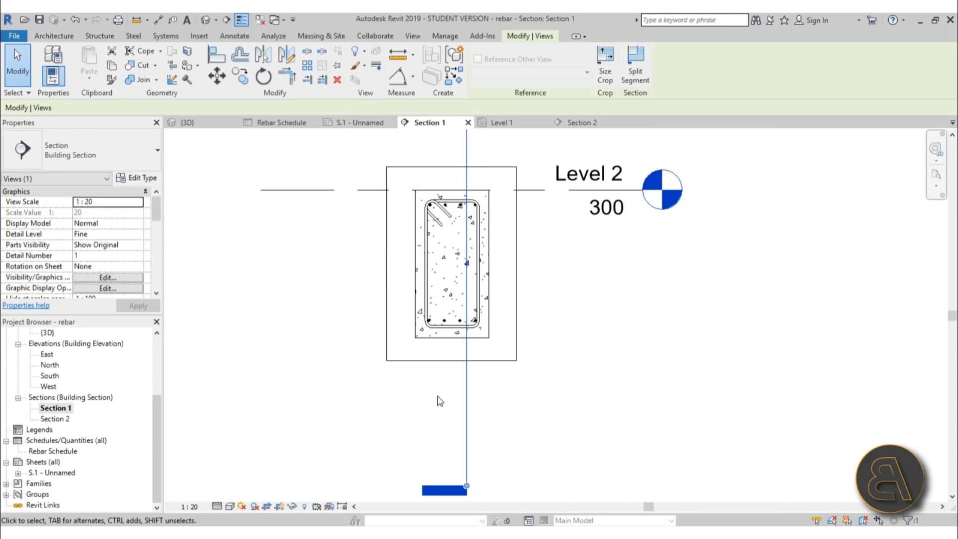
{"action": "left_click", "coordinate": [292, 506]}
{"action": "left_click", "coordinate": [313, 476]}
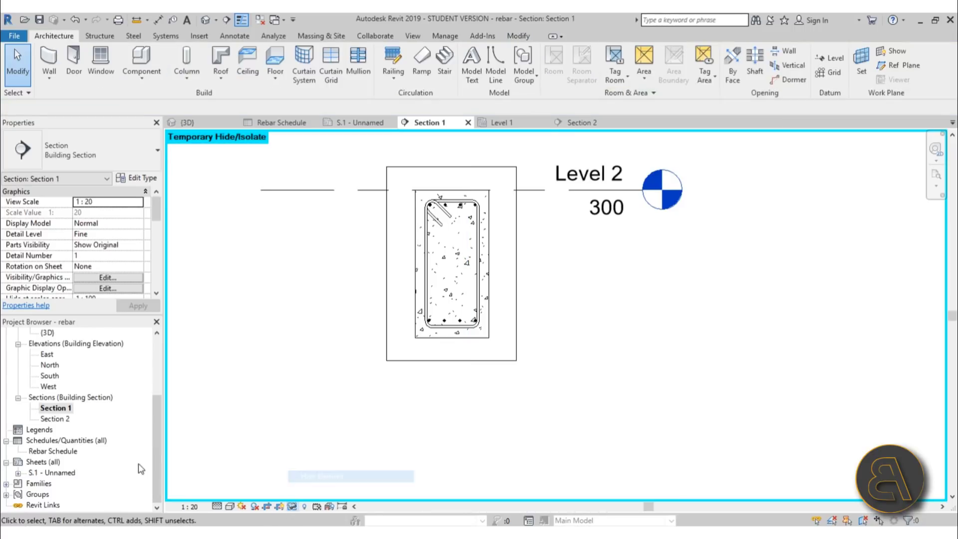
{"action": "double_click", "coordinate": [50, 472]}
{"action": "scroll", "coordinate": [701, 278], "scroll_direction": "down", "scroll_amount": 2}
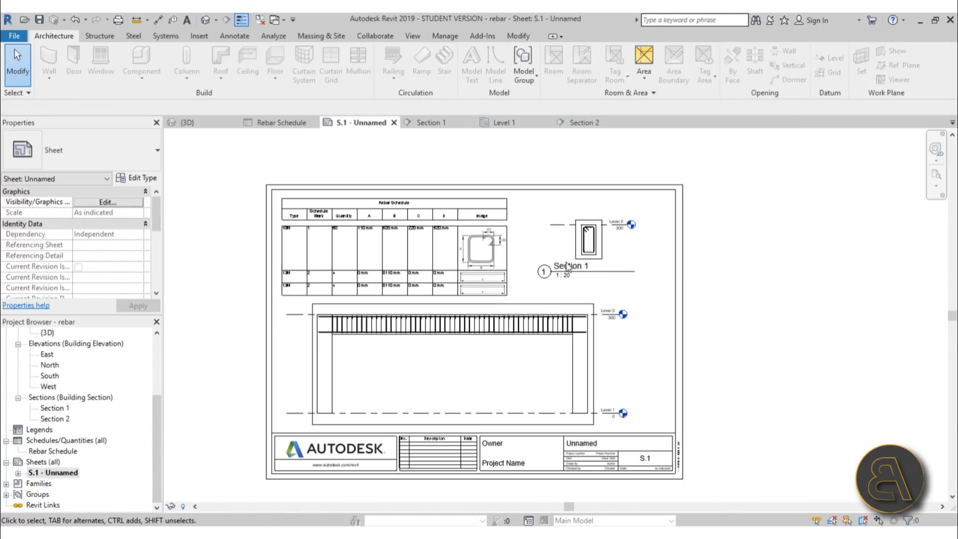
Nudge the Section 2 viewport to the right to centre it across sheet S.1
{"action": "left_click", "coordinate": [558, 340]}
{"action": "key", "text": "Right"}
{"action": "key", "text": "Right"}
{"action": "key", "text": "Right"}
{"action": "key", "text": "Right"}
{"action": "key", "text": "Right"}
{"action": "key", "text": "Right"}
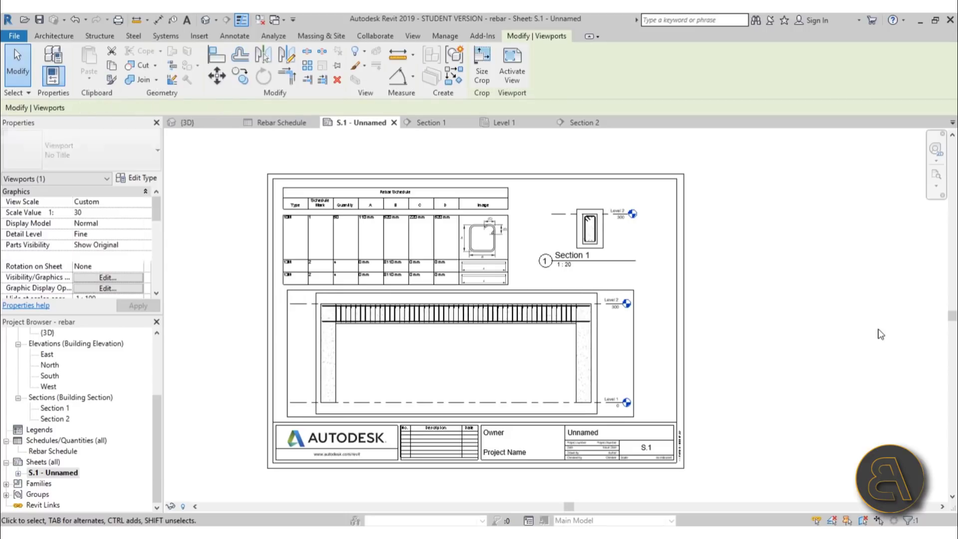
{"action": "key", "text": "Right"}
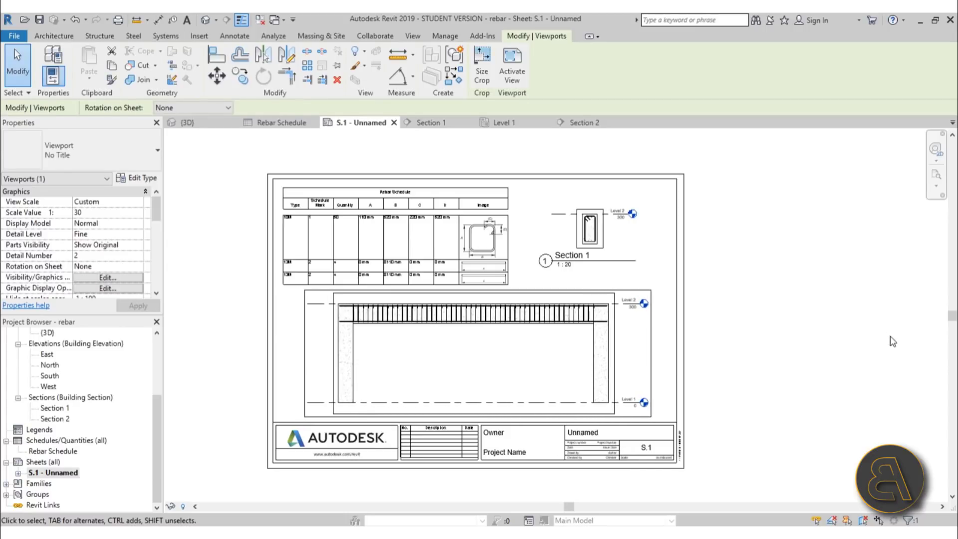
{"action": "left_click", "coordinate": [868, 313]}
{"action": "scroll", "coordinate": [590, 229], "scroll_direction": "up", "scroll_amount": 2}
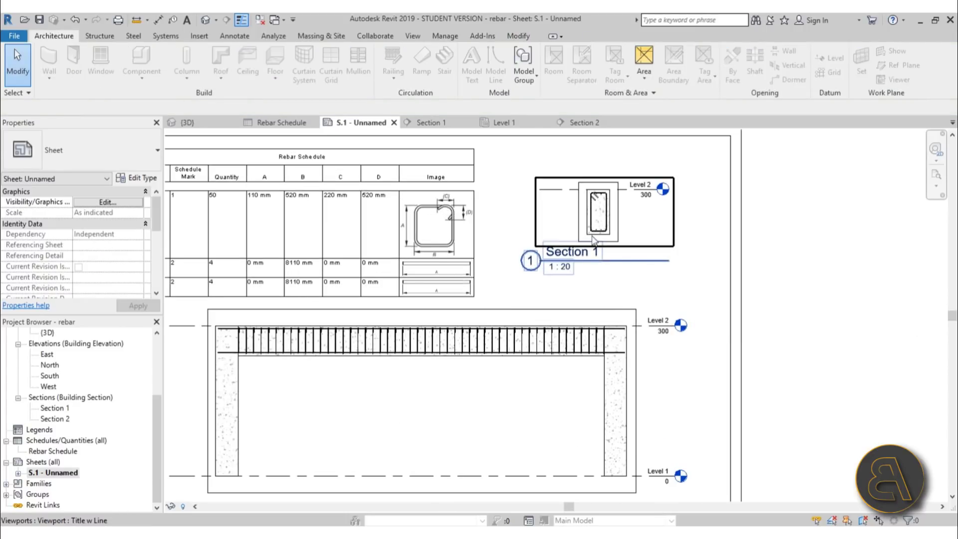
Change the Section 1 viewport type on sheet S.1 to No Title
{"action": "left_click", "coordinate": [590, 229]}
{"action": "scroll", "coordinate": [590, 229], "scroll_direction": "down", "scroll_amount": 2}
{"action": "left_click", "coordinate": [80, 149]}
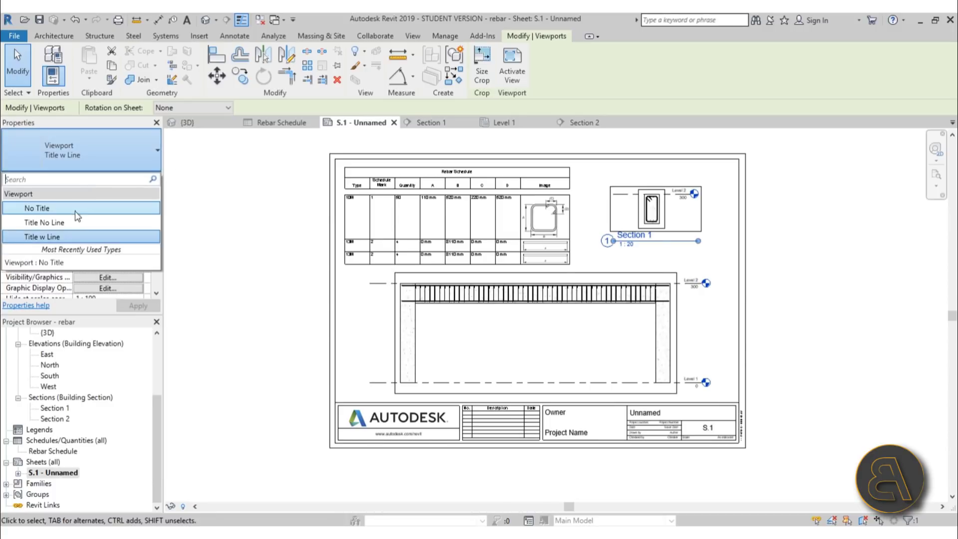
{"action": "left_click", "coordinate": [40, 203]}
{"action": "scroll", "coordinate": [813, 246], "scroll_direction": "up", "scroll_amount": 2}
{"action": "left_click", "coordinate": [776, 231]}
{"action": "scroll", "coordinate": [776, 231], "scroll_direction": "down", "scroll_amount": 3}
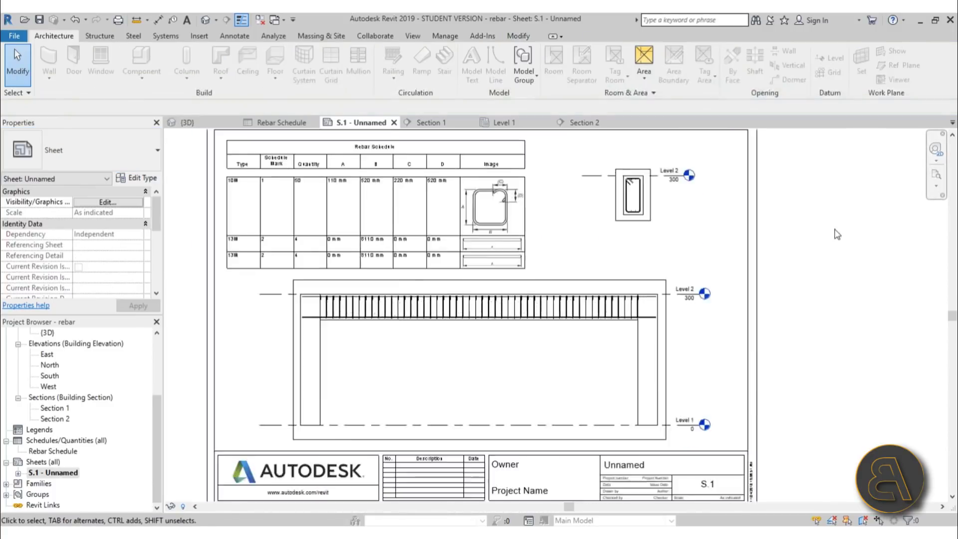
Examine the beam cross section, the lengthwise section and the Rebar Schedule on the sheet for layout and legibility
{"action": "scroll", "coordinate": [741, 216], "scroll_direction": "up", "scroll_amount": 4}
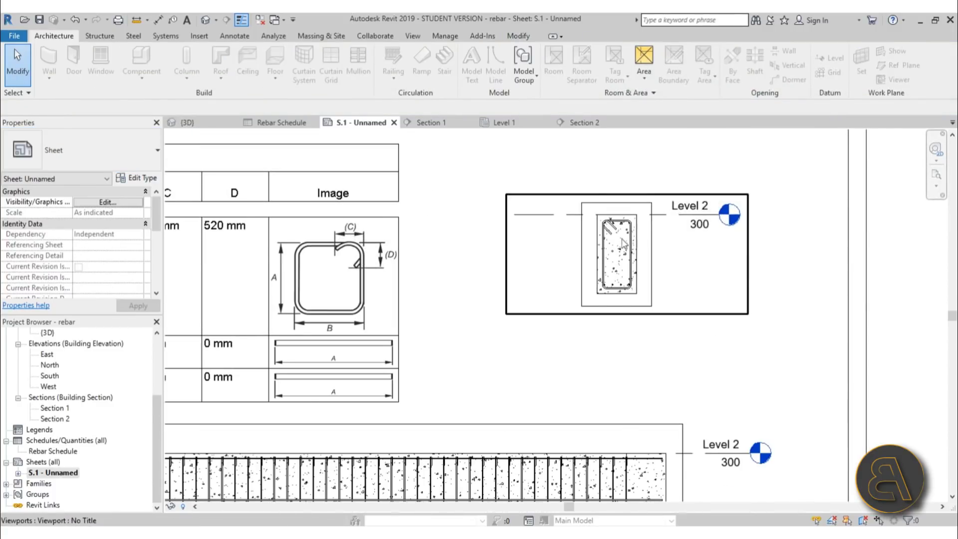
{"action": "scroll", "coordinate": [624, 242], "scroll_direction": "up", "scroll_amount": 3}
{"action": "scroll", "coordinate": [637, 167], "scroll_direction": "down", "scroll_amount": 3}
{"action": "scroll", "coordinate": [708, 239], "scroll_direction": "down", "scroll_amount": 1}
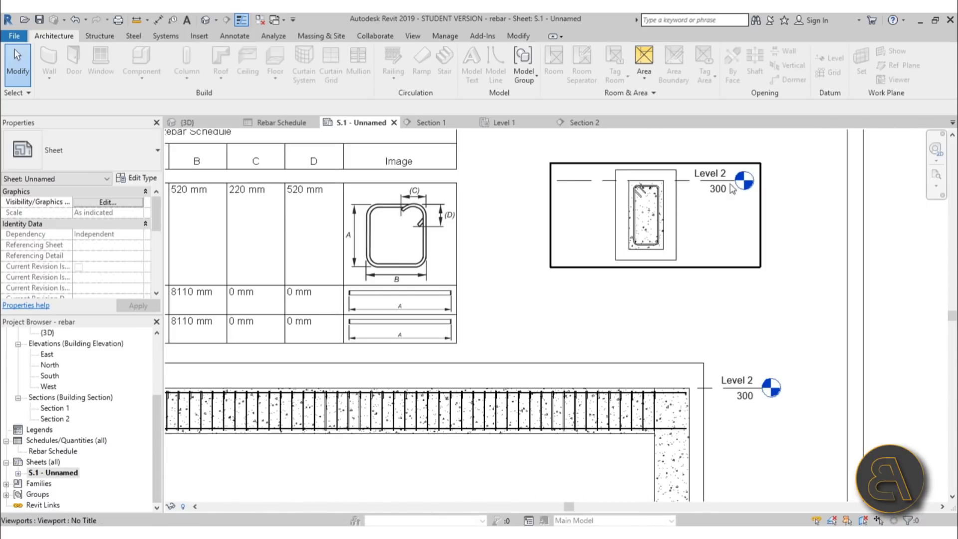
{"action": "scroll", "coordinate": [649, 183], "scroll_direction": "down", "scroll_amount": 3}
{"action": "scroll", "coordinate": [399, 294], "scroll_direction": "up", "scroll_amount": 3}
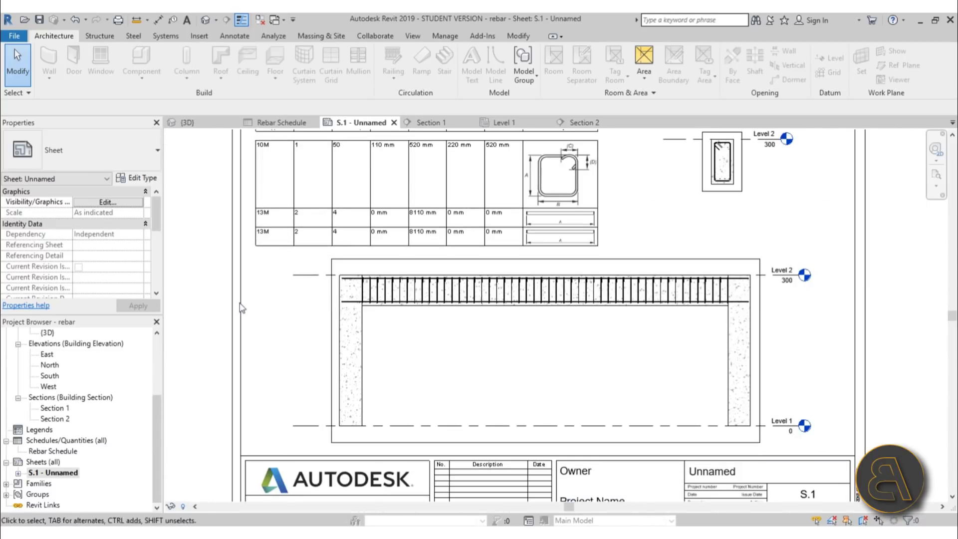
{"action": "scroll", "coordinate": [363, 207], "scroll_direction": "down", "scroll_amount": 2}
{"action": "scroll", "coordinate": [363, 207], "scroll_direction": "up", "scroll_amount": 2}
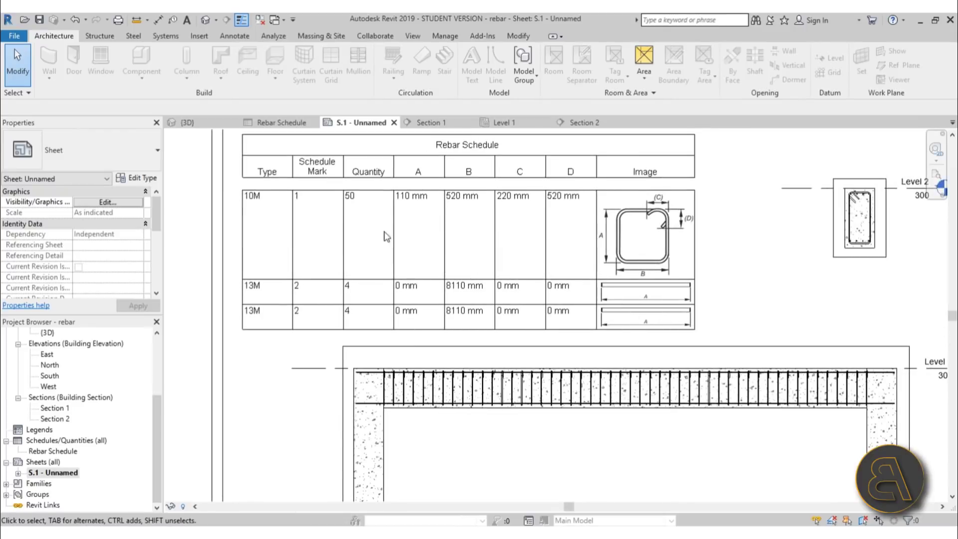
{"action": "middle_click_drag", "start_coordinate": [763, 277], "coordinate": [757, 284]}
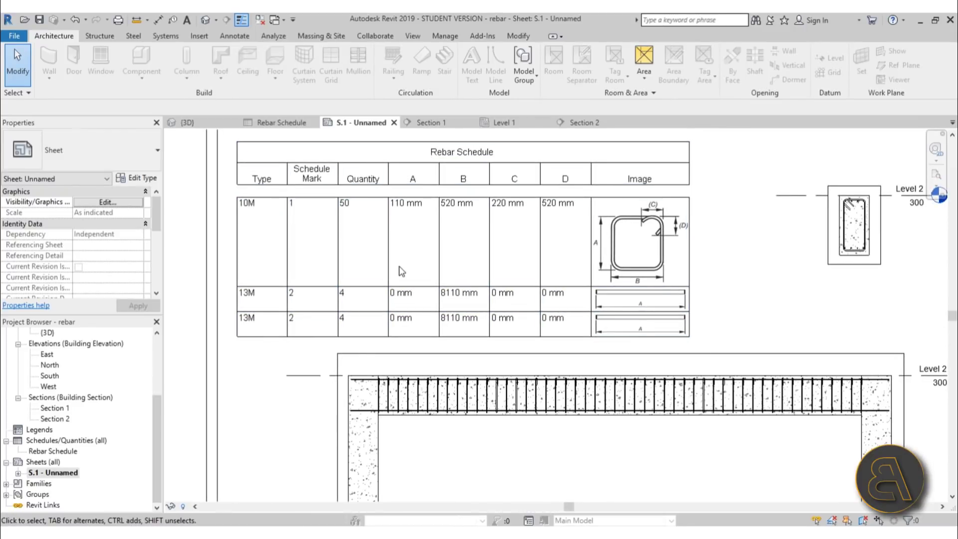
Move the Rebar Schedule slightly up on the sheet, closer to the upper border of the title block
{"action": "scroll", "coordinate": [470, 286], "scroll_direction": "down", "scroll_amount": 1}
{"action": "left_click", "coordinate": [471, 285]}
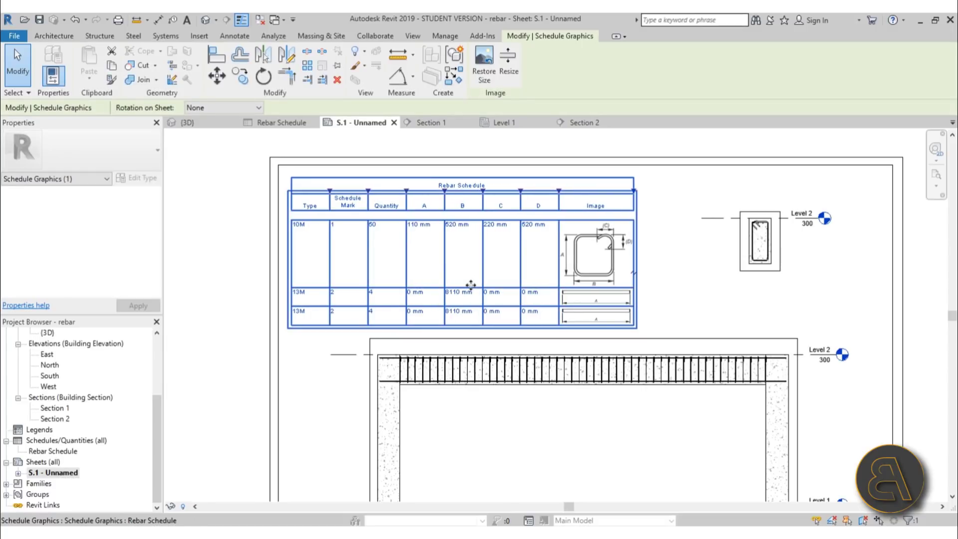
{"action": "left_click_drag", "start_coordinate": [468, 281], "coordinate": [467, 271]}
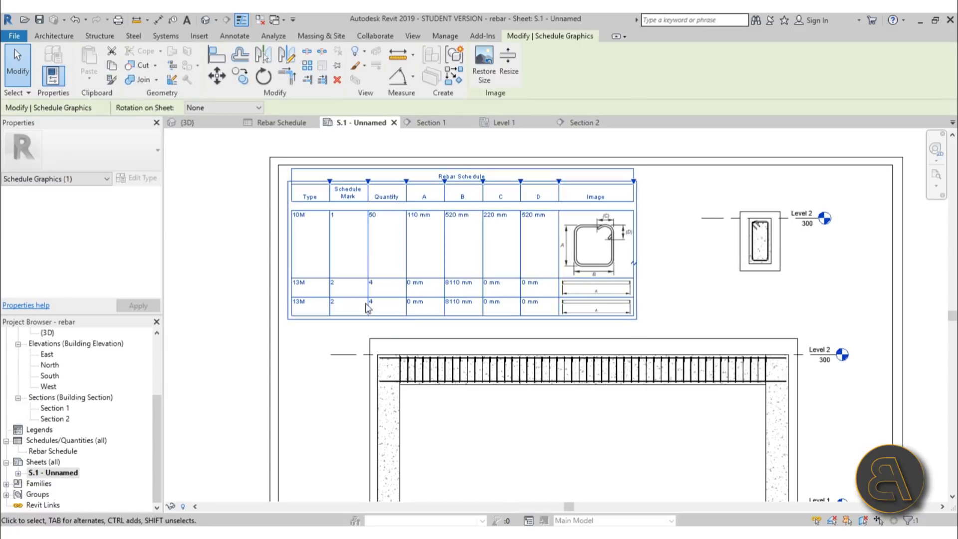
{"action": "left_click", "coordinate": [237, 184]}
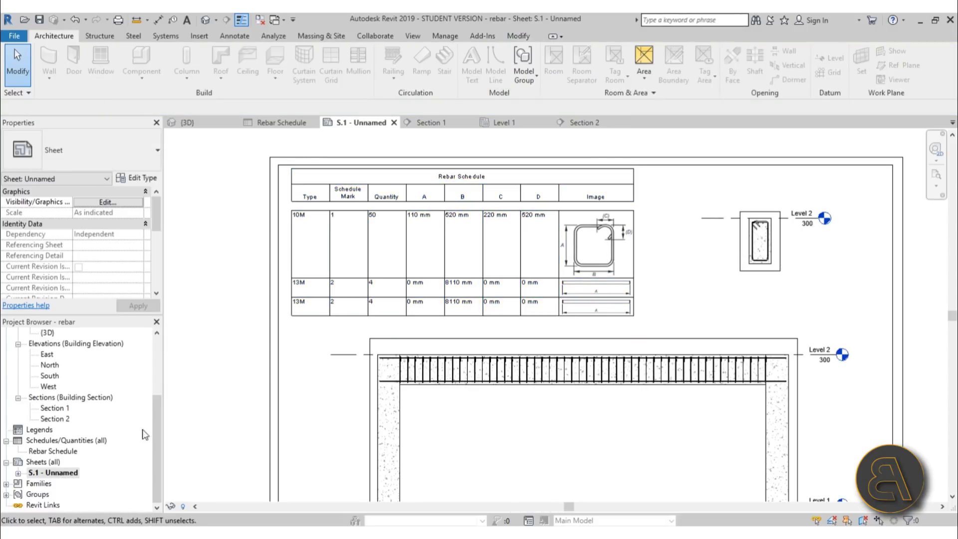
In the Rebar Schedule's sorting and grouping settings, enable grand totals with title, count and totals, and sort by Type
{"action": "double_click", "coordinate": [69, 452]}
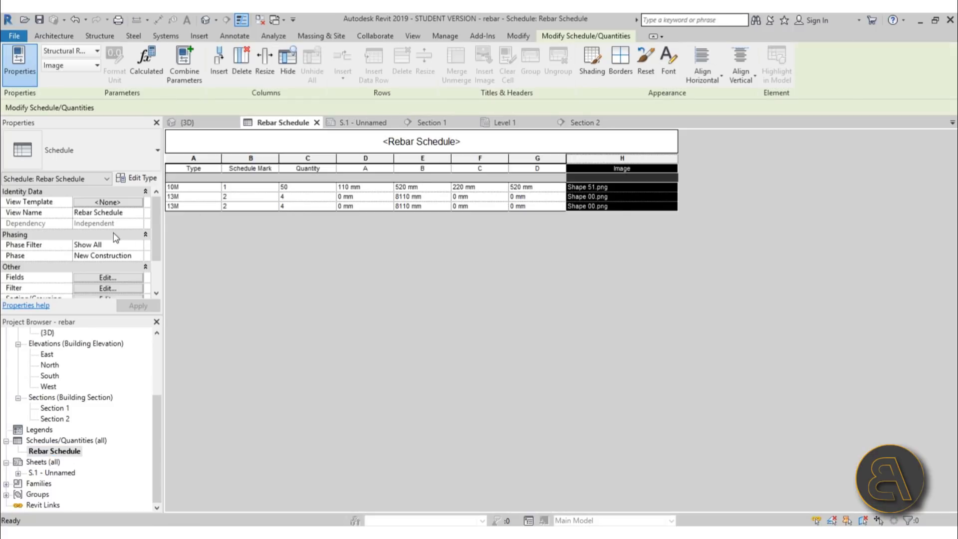
{"action": "left_click", "coordinate": [111, 277]}
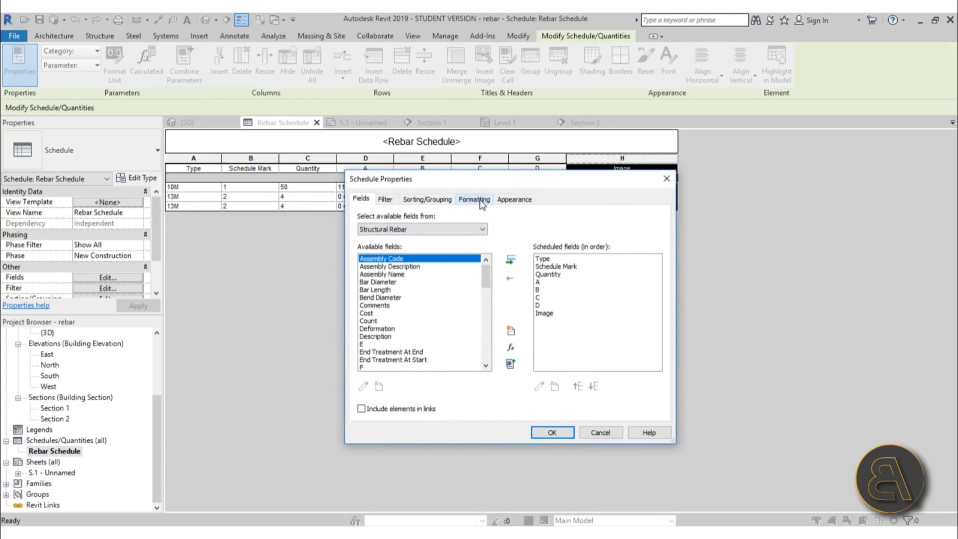
{"action": "left_click", "coordinate": [431, 200]}
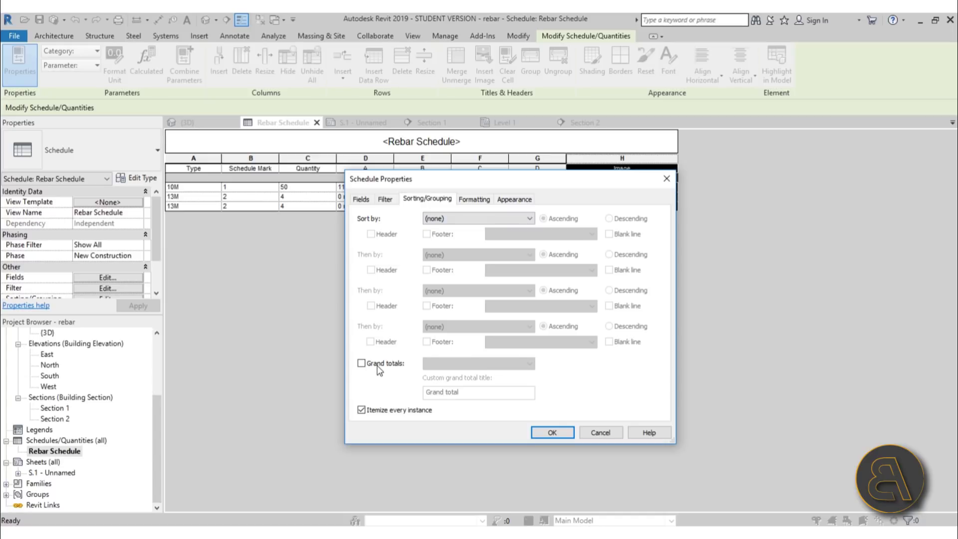
{"action": "left_click", "coordinate": [378, 368]}
{"action": "left_click", "coordinate": [453, 220]}
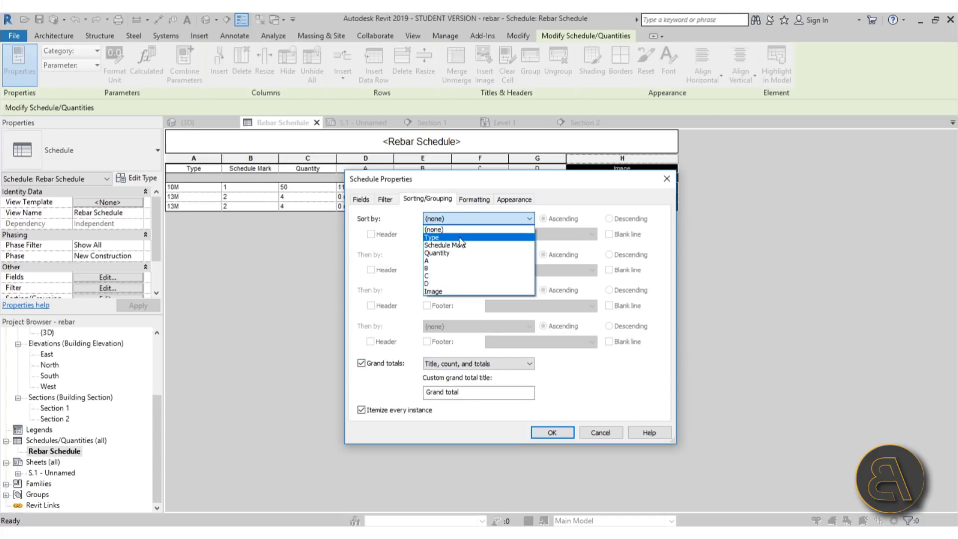
{"action": "left_click", "coordinate": [459, 238]}
Format the schedule's Quantity field to calculate totals, keeping its alignment Left, and apply the schedule properties
{"action": "left_click", "coordinate": [474, 198]}
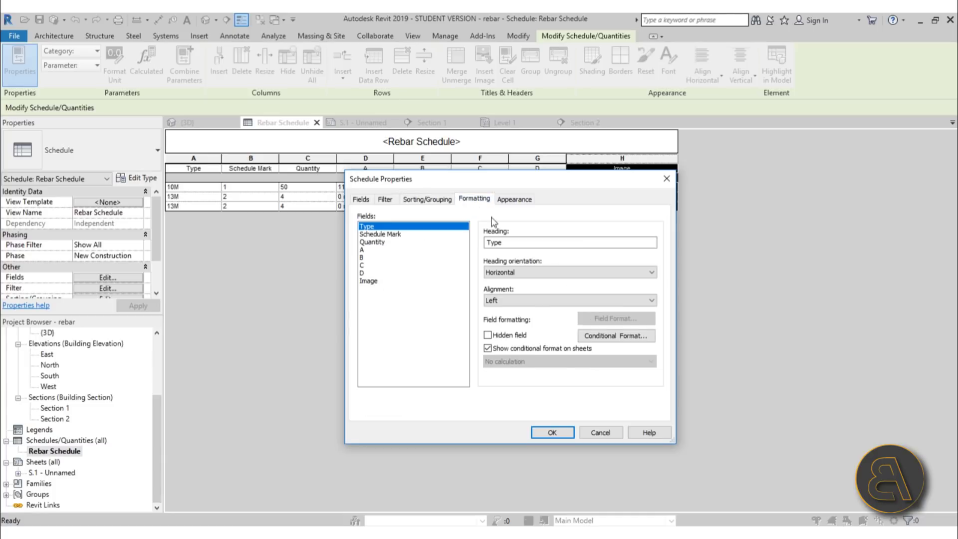
{"action": "left_click", "coordinate": [371, 242]}
{"action": "left_click", "coordinate": [513, 300]}
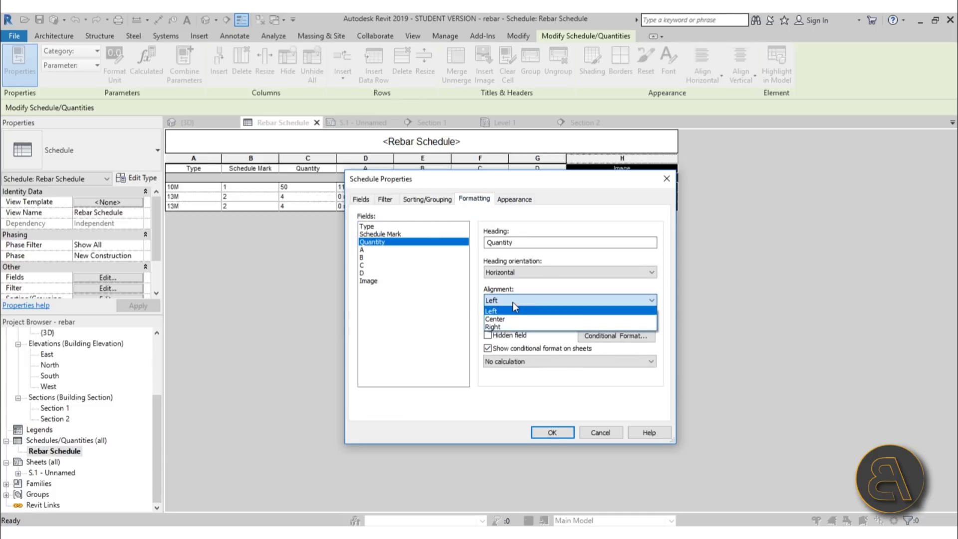
{"action": "left_click", "coordinate": [514, 309]}
{"action": "left_click", "coordinate": [535, 361]}
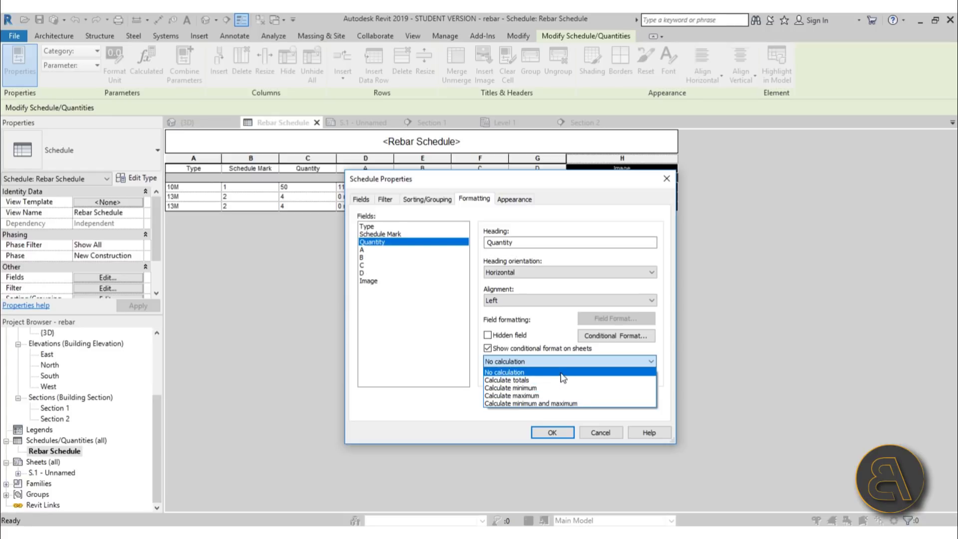
{"action": "left_click", "coordinate": [529, 380]}
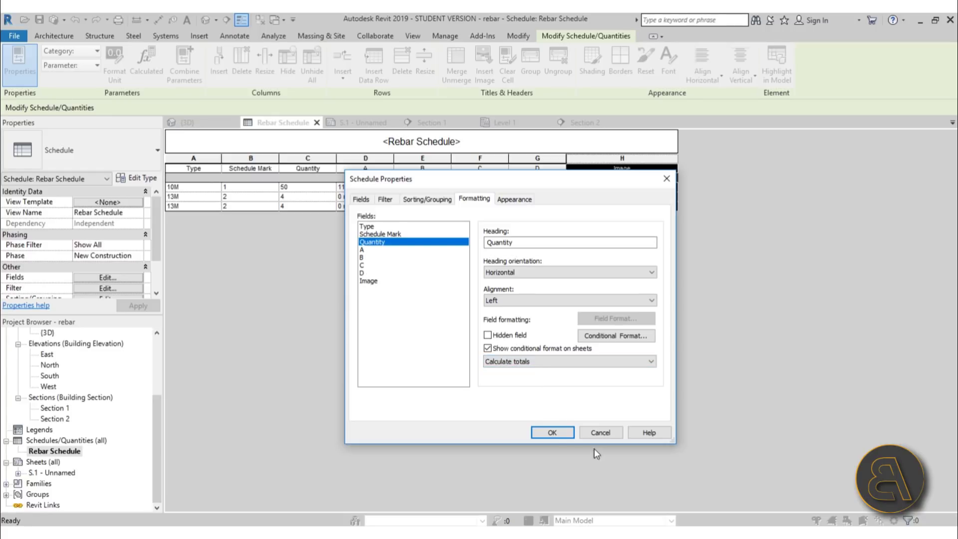
{"action": "left_click", "coordinate": [553, 434]}
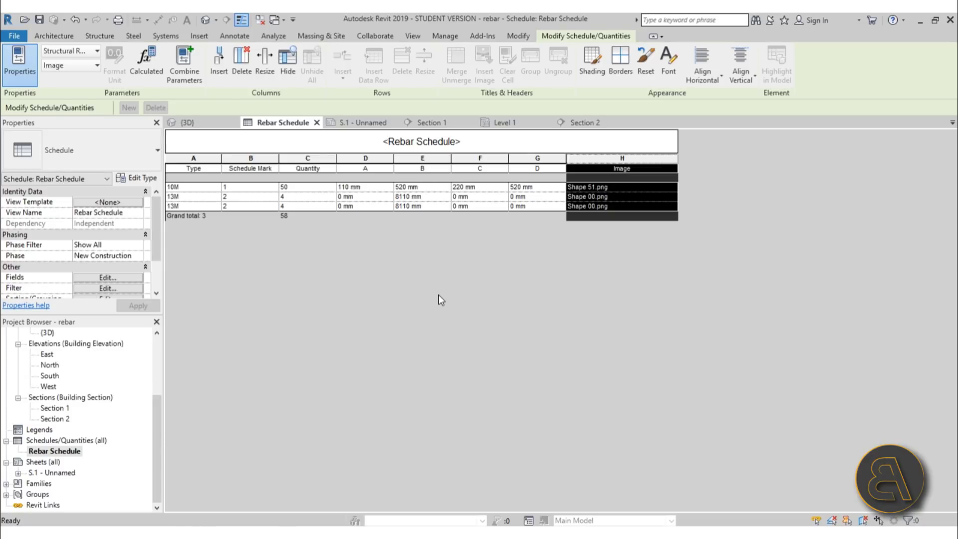
Return to sheet S.1 and examine the Rebar Schedule's grand total row and the overall sheet layout
{"action": "double_click", "coordinate": [49, 472]}
{"action": "scroll", "coordinate": [129, 222], "scroll_direction": "down", "scroll_amount": 3}
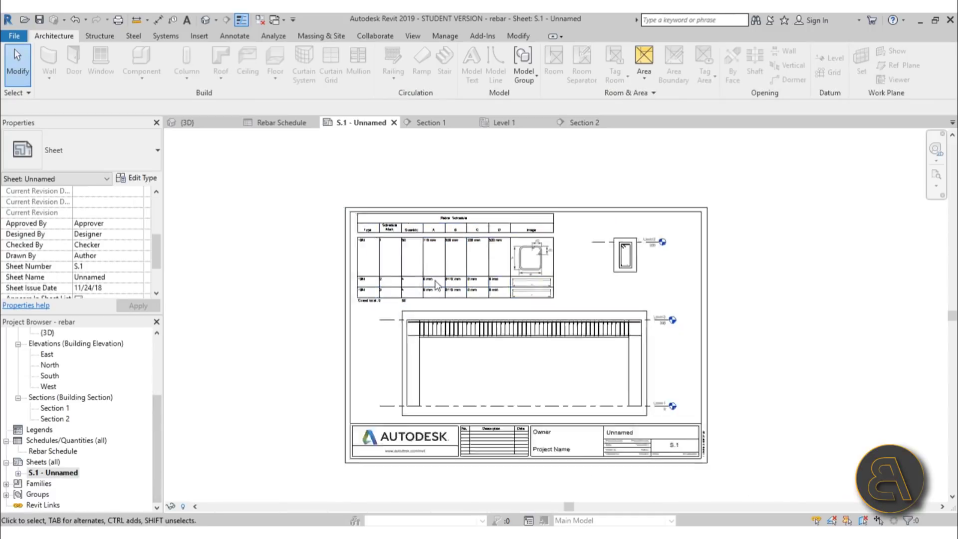
{"action": "scroll", "coordinate": [322, 265], "scroll_direction": "up", "scroll_amount": 1}
{"action": "scroll", "coordinate": [534, 169], "scroll_direction": "up", "scroll_amount": 2}
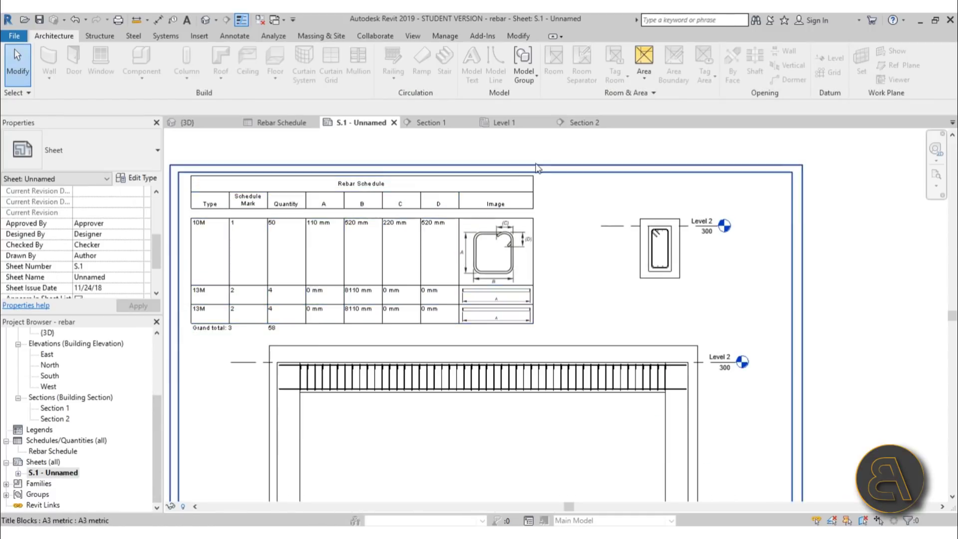
{"action": "scroll", "coordinate": [557, 233], "scroll_direction": "down", "scroll_amount": 1}
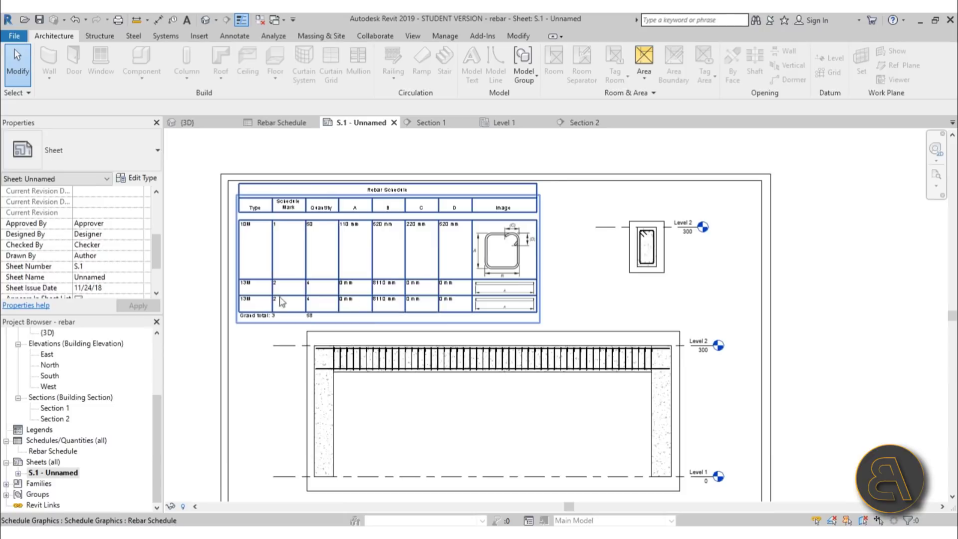
{"action": "scroll", "coordinate": [282, 301], "scroll_direction": "up", "scroll_amount": 3}
{"action": "scroll", "coordinate": [364, 231], "scroll_direction": "down", "scroll_amount": 3}
{"action": "scroll", "coordinate": [512, 315], "scroll_direction": "down", "scroll_amount": 1}
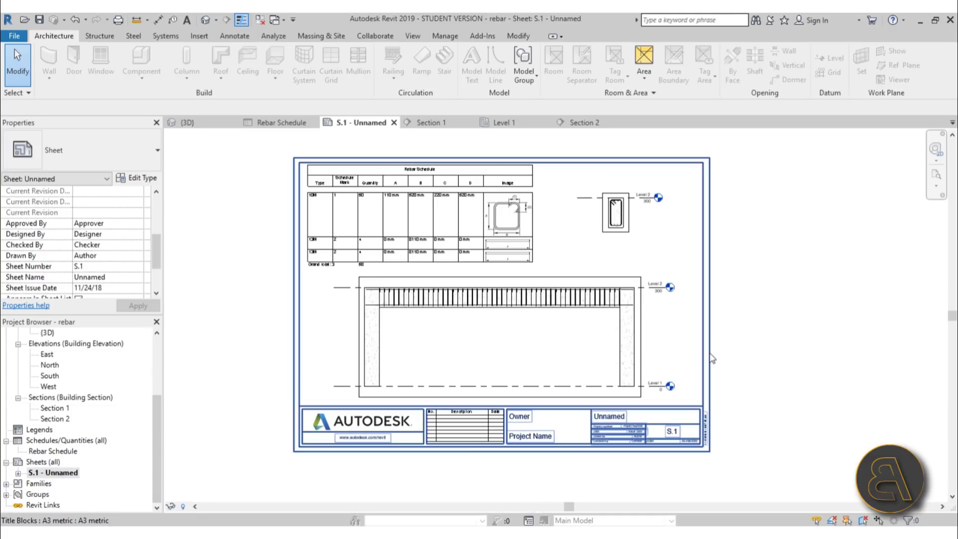
{"action": "middle_click_drag", "start_coordinate": [836, 304], "coordinate": [833, 312]}
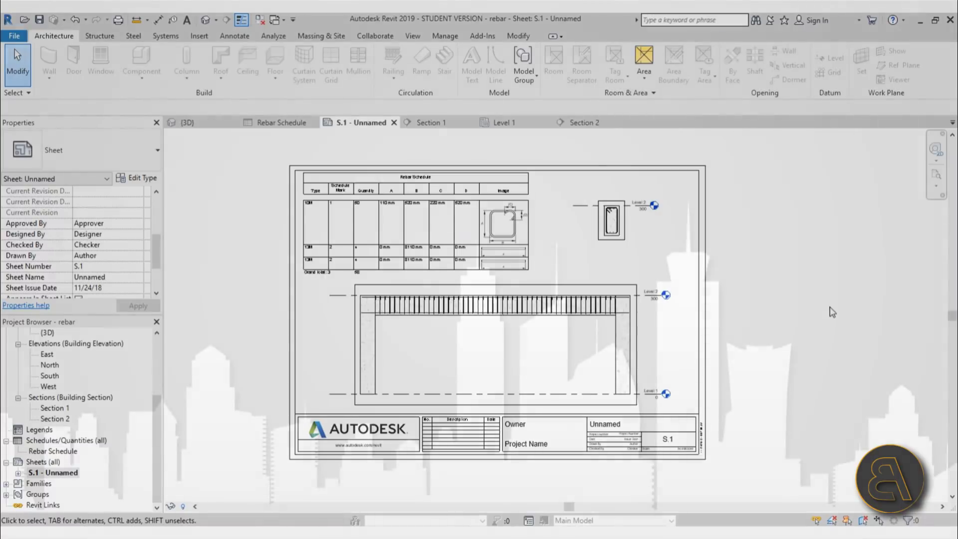